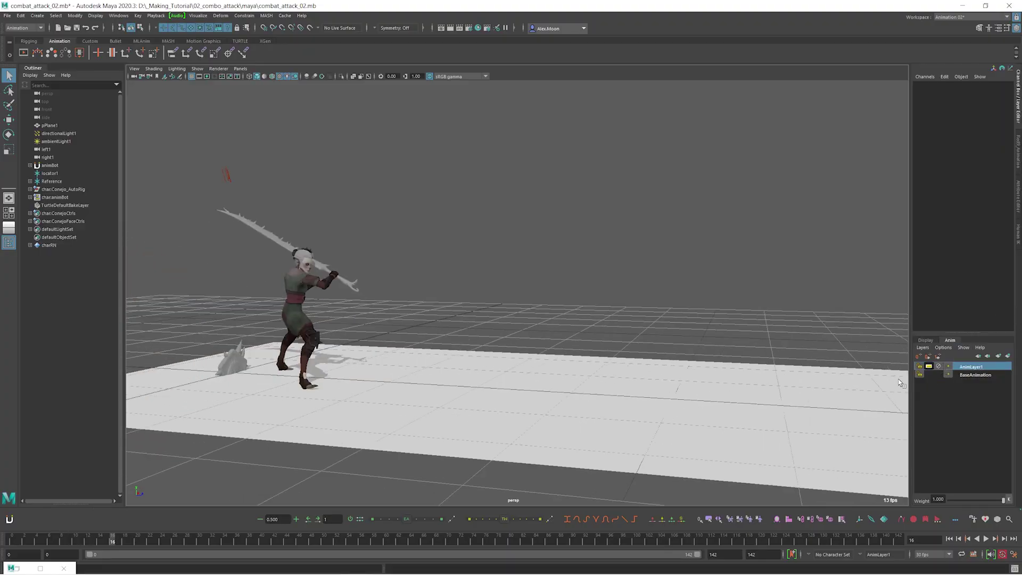
Play back the combat animation with AnimLayer1 locked, go to frame 54, and unlock the layer.
click(940, 367)
key(alt+v)
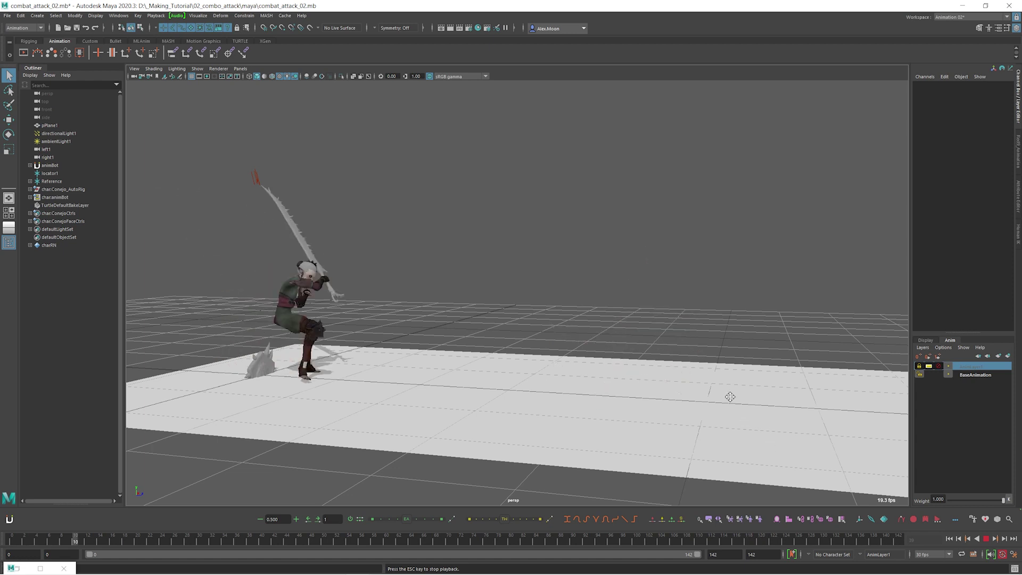
key(Escape)
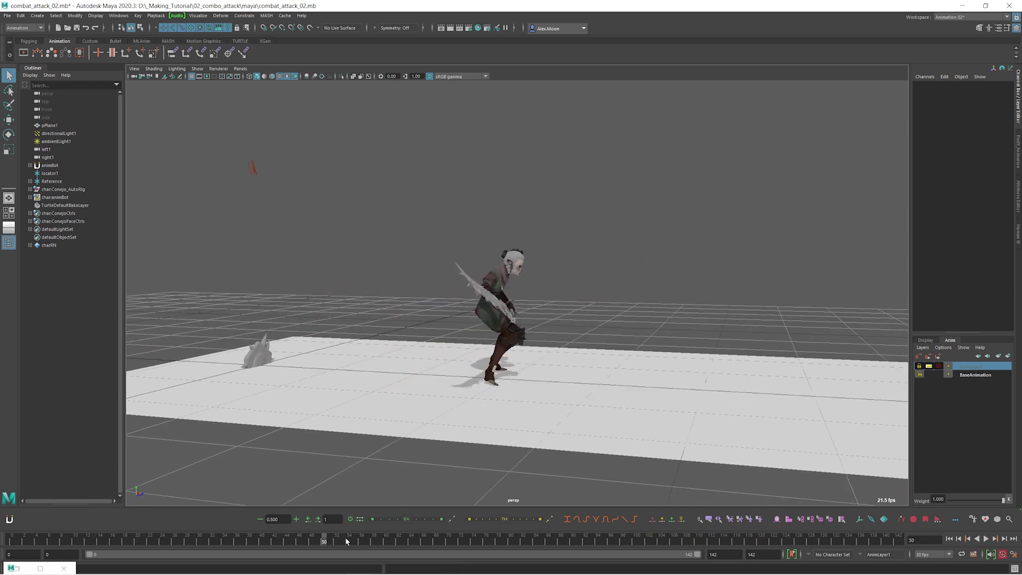
click(346, 541)
click(962, 368)
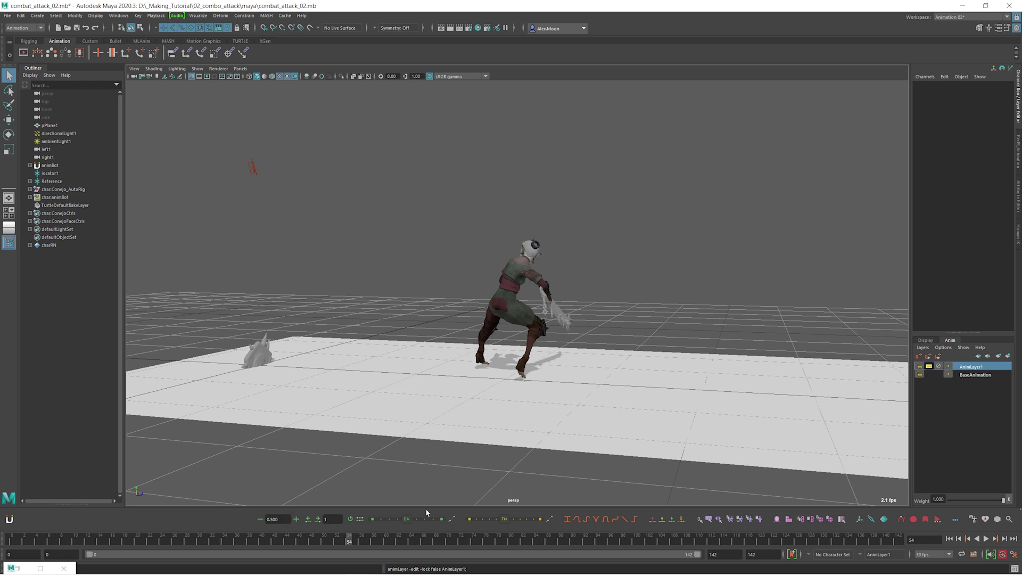
Show the character's rig controls, select the chest control, and play back the animation.
key(alt+1)
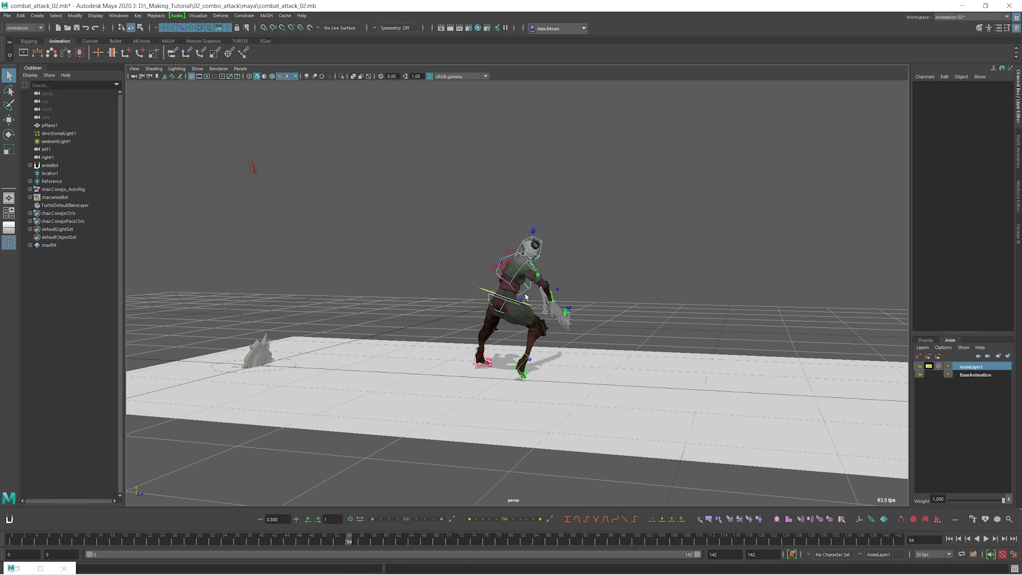
click(526, 296)
key(alt+v)
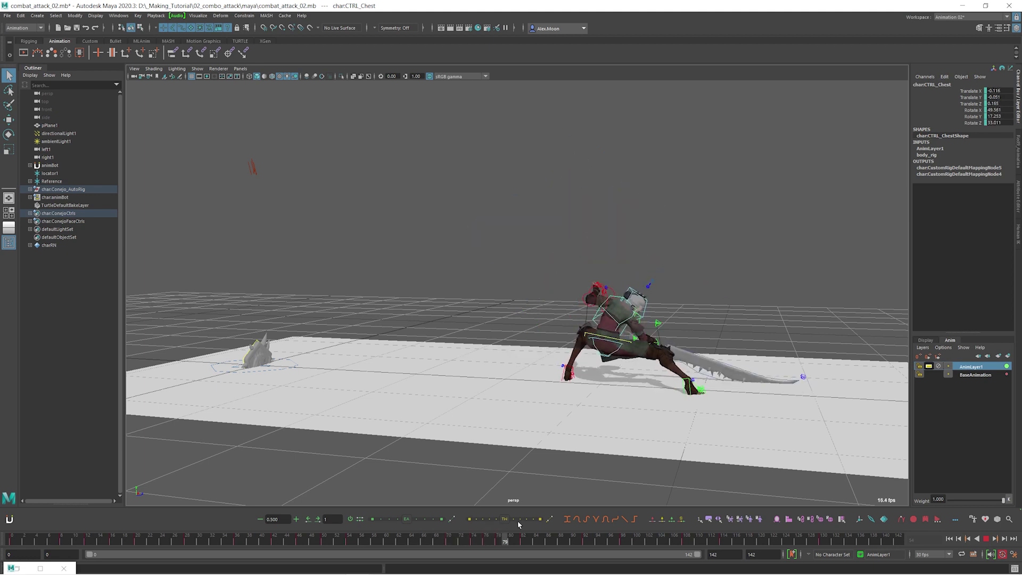
key(alt+v)
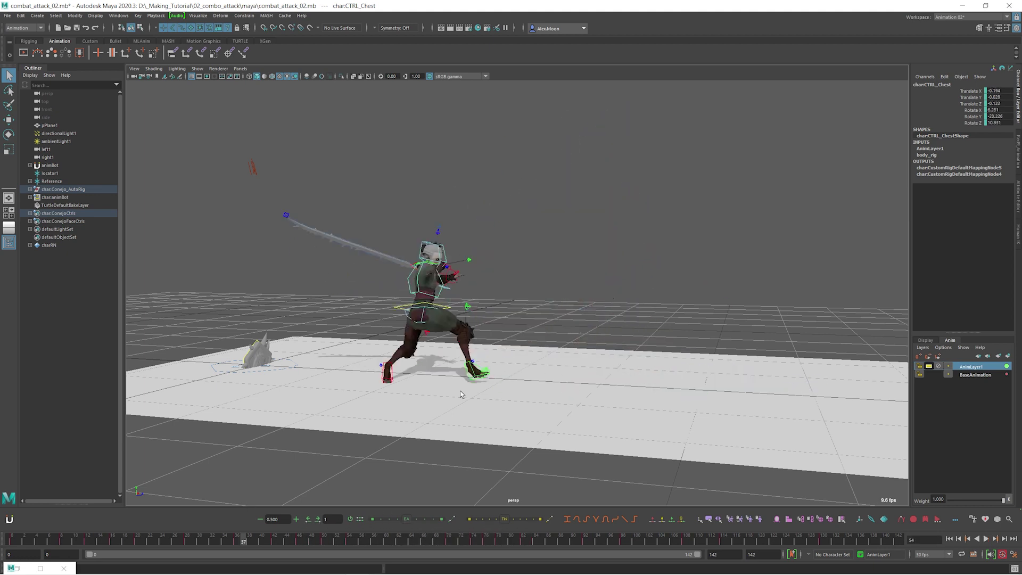
Examine the character's sword pose at frame 37 closely from the side, and clear the selection.
alt+middle_drag(566, 283, 582, 296)
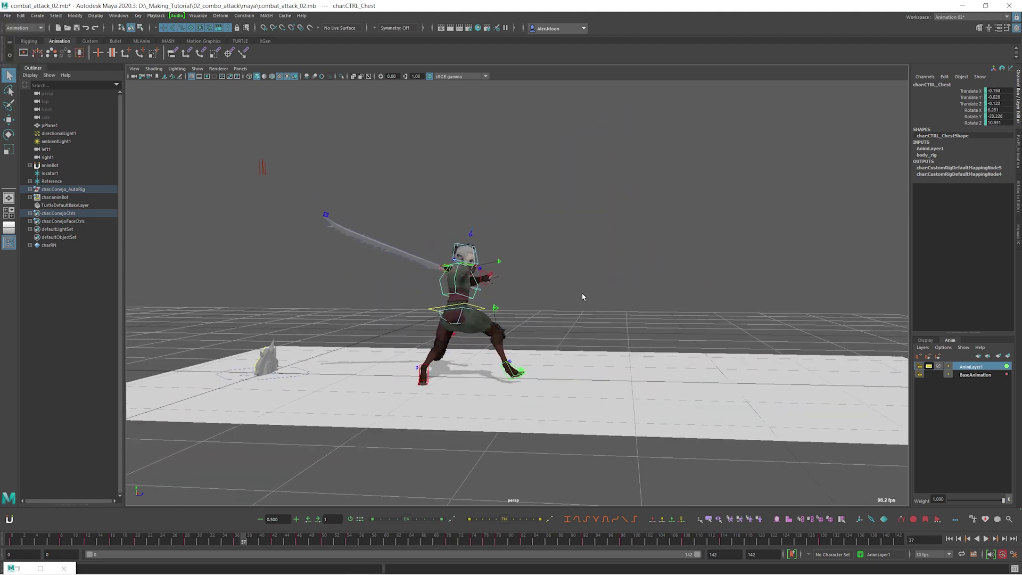
alt+middle_drag(665, 323, 663, 315)
alt+right_drag(664, 315, 609, 400)
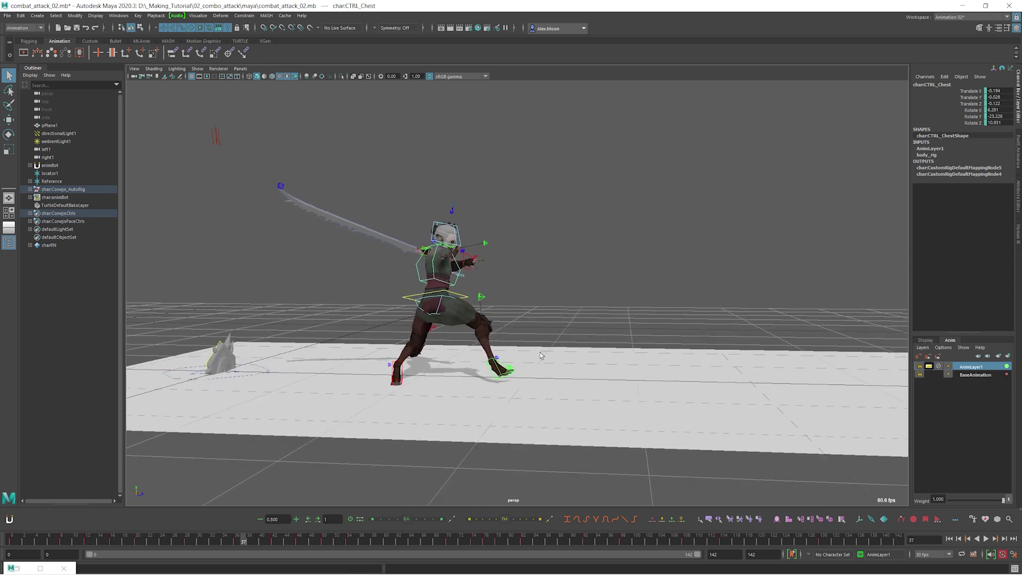
alt+middle_drag(617, 259, 637, 269)
alt+right_drag(637, 269, 582, 314)
alt+middle_drag(582, 314, 582, 302)
alt+middle_drag(535, 324, 557, 314)
click(310, 428)
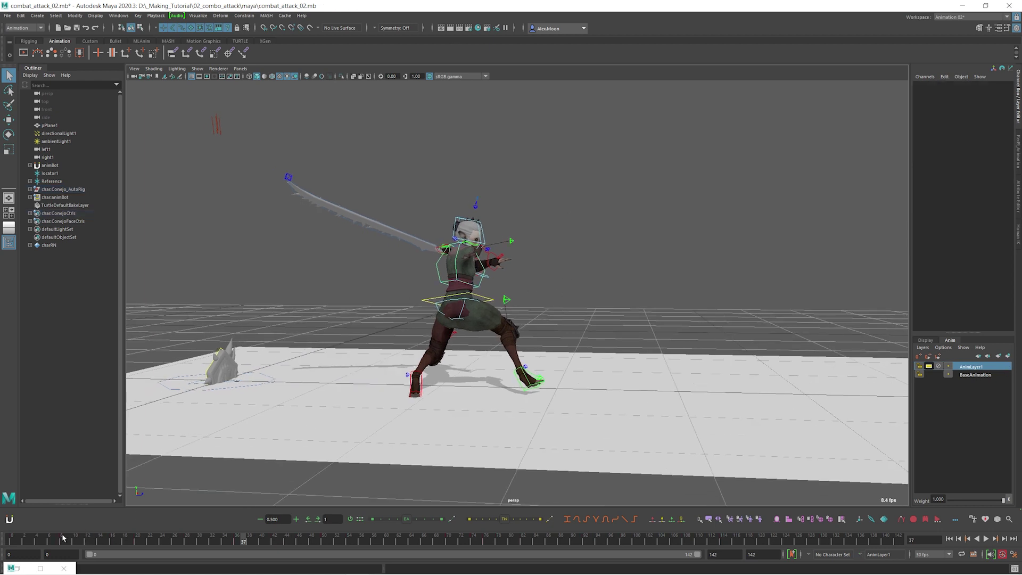
Review the attack poses from frame 0 through frames 20 and 36 with the chest control selected.
click(12, 538)
alt+middle_drag(369, 288, 505, 294)
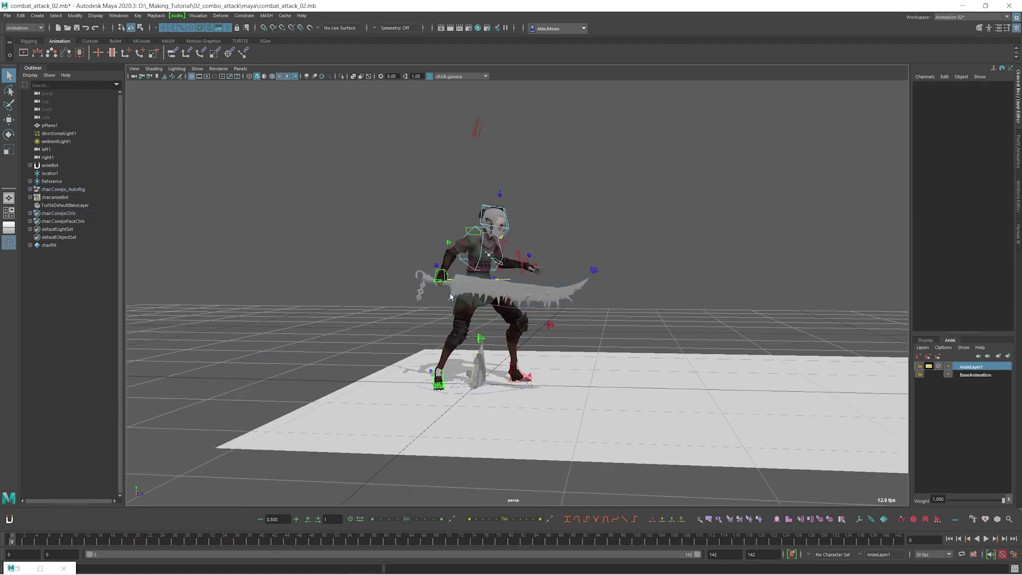
click(479, 260)
alt+drag(479, 259, 566, 282)
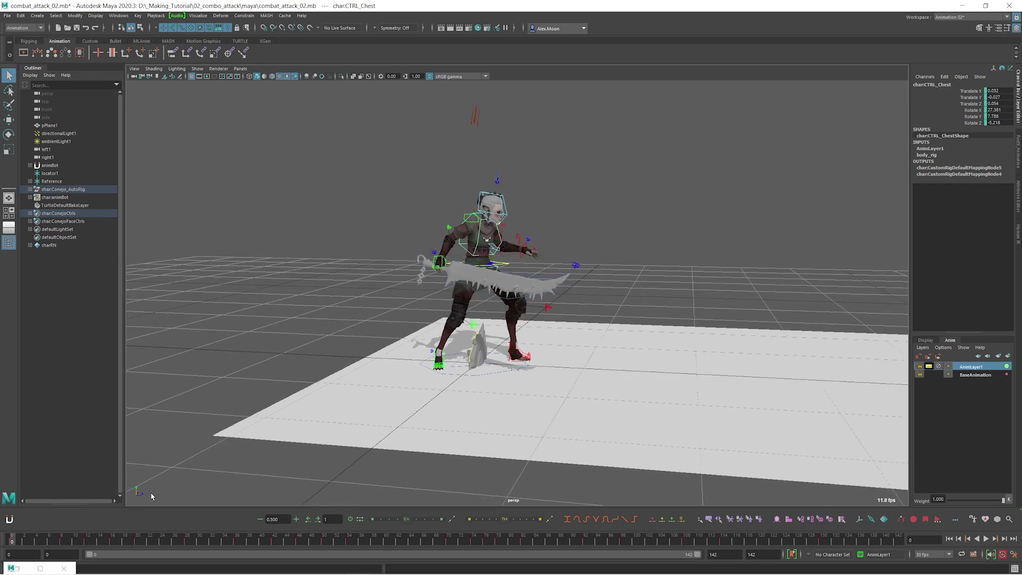
drag(19, 541, 137, 542)
alt+middle_drag(886, 264, 782, 275)
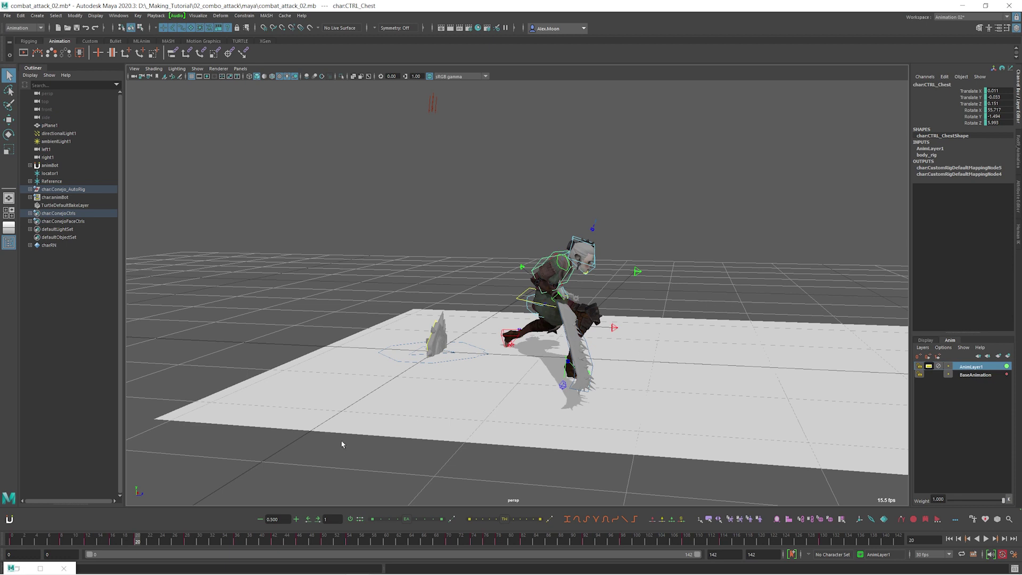
drag(141, 536, 237, 542)
alt+middle_drag(689, 335, 657, 308)
alt+drag(656, 308, 653, 301)
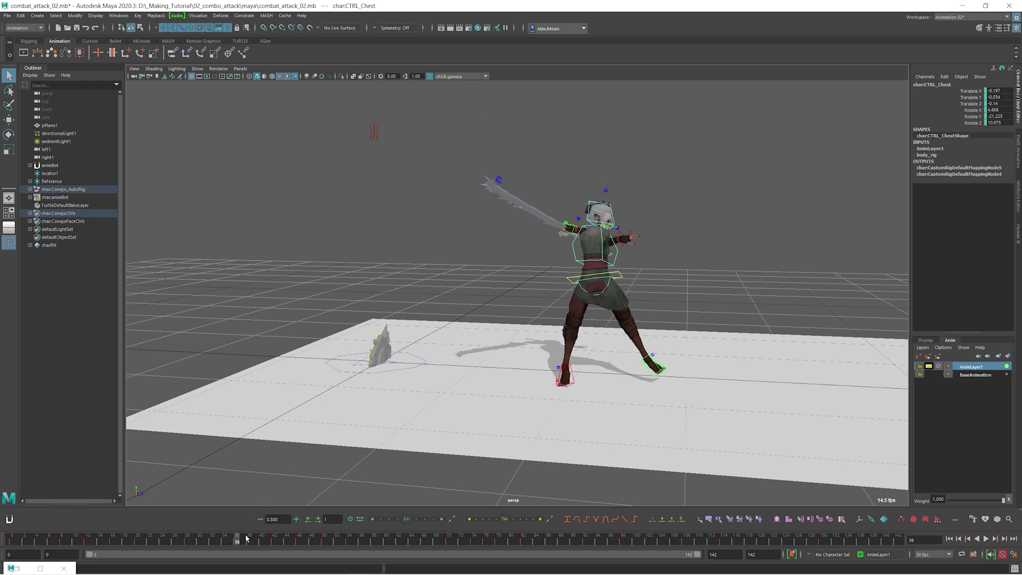
drag(242, 540, 250, 540)
alt+middle_drag(655, 365, 643, 339)
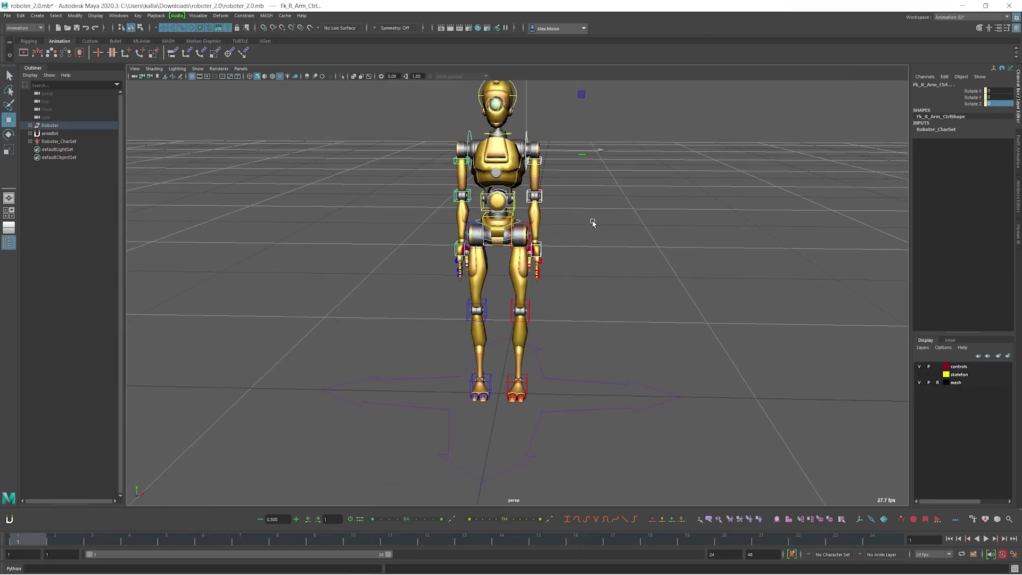
Raise the robot's right arm by setting the Rotate Z of Fk_R_Arm_Ctrl to 90.
alt+middle_drag(592, 222, 598, 233)
mouse_move(600, 232)
alt+mouse_down()
mouse_move(702, 237)
mouse_move(682, 249)
mouse_move(605, 244)
mouse_move(618, 233)
mouse_move(612, 244)
alt+mouse_up()
click(703, 238)
click(523, 157)
alt+drag(523, 158, 609, 203)
alt+drag(555, 224, 609, 210)
key(e)
drag(428, 104, 529, 108)
alt+drag(636, 205, 586, 212)
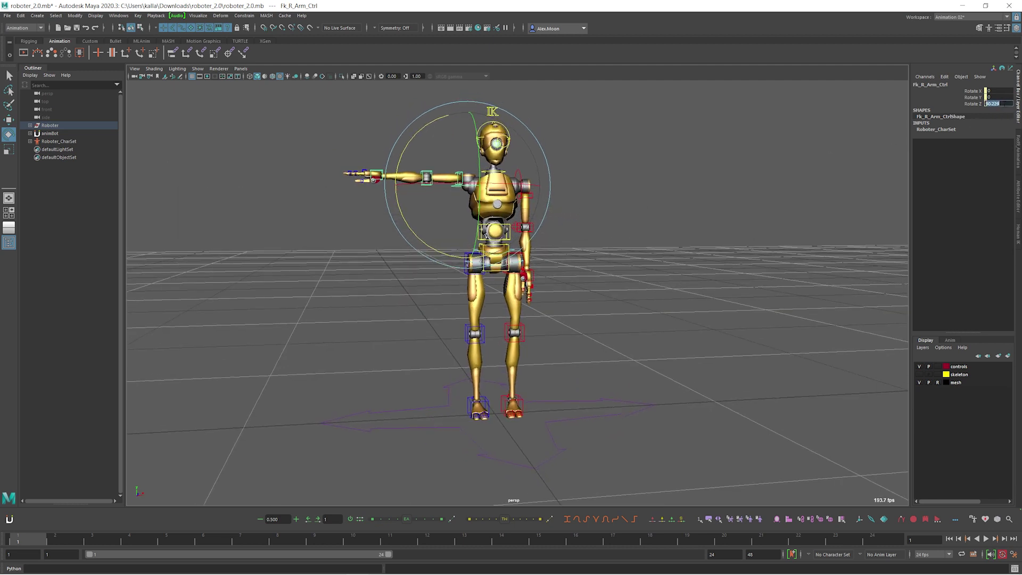
text(90)
key(Return)
Rotate the robot's Fk_L_Arm_Ctrl about Z until the left arm extends horizontally to complete the T-pose.
click(655, 178)
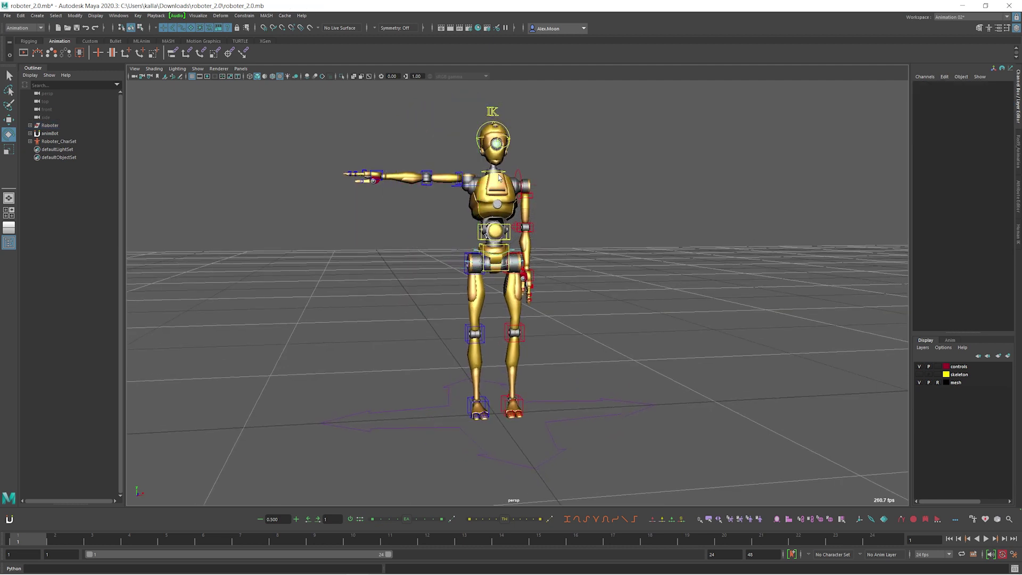
alt+drag(656, 177, 642, 186)
click(526, 196)
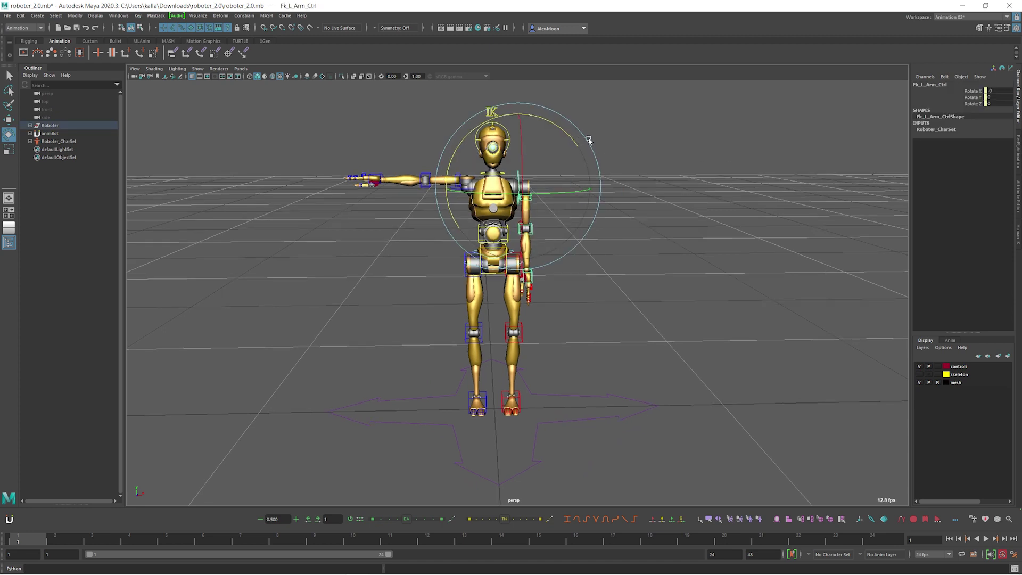
alt+drag(615, 161, 632, 159)
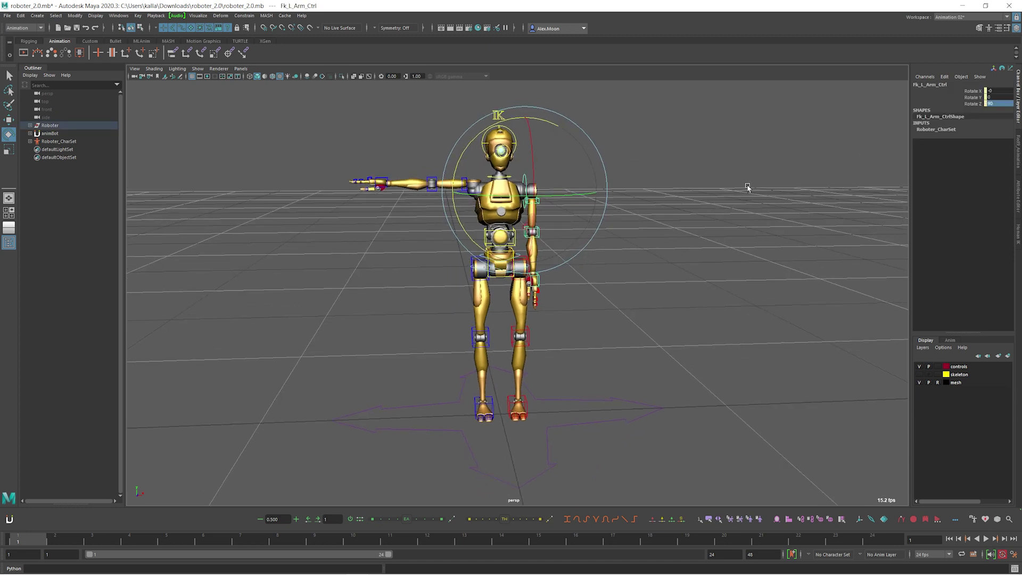
key(ctrl+z)
key(ctrl+z)
alt+drag(550, 210, 555, 232)
alt+drag(386, 211, 366, 208)
alt+right_drag(351, 206, 365, 215)
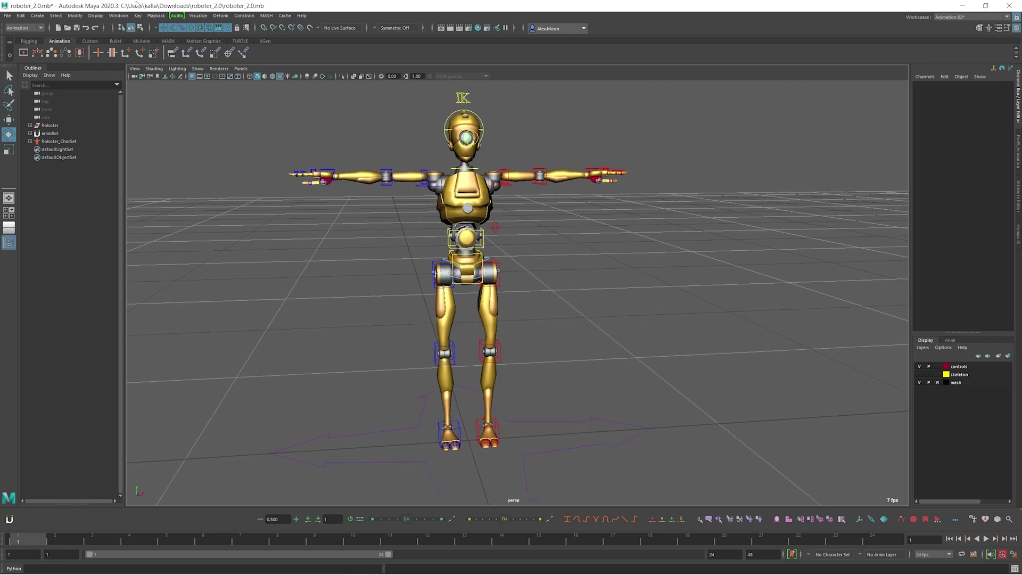
Open the HumanIK editor and create a character definition for the robot.
click(120, 16)
mouse_move(146, 92)
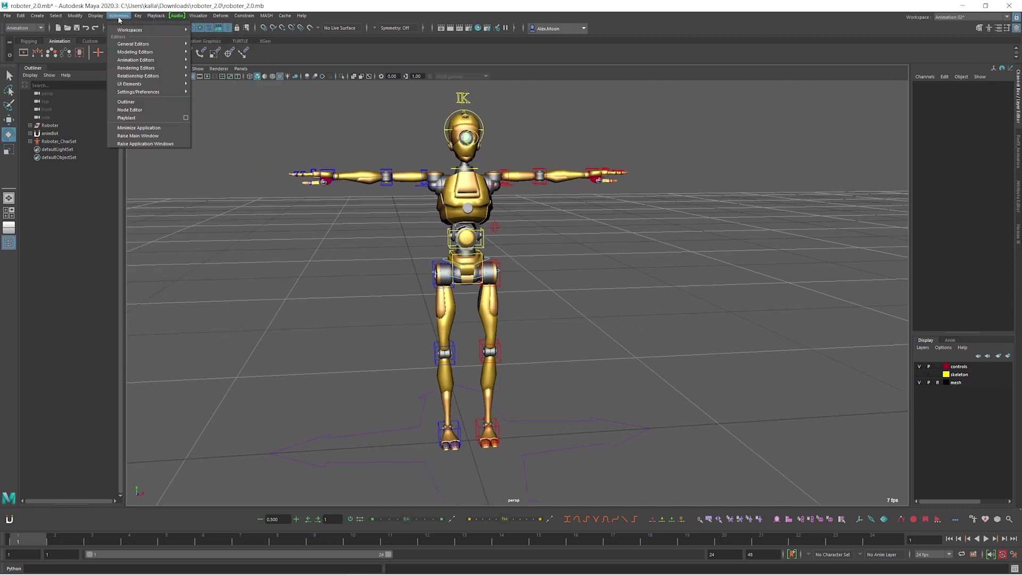
mouse_move(128, 61)
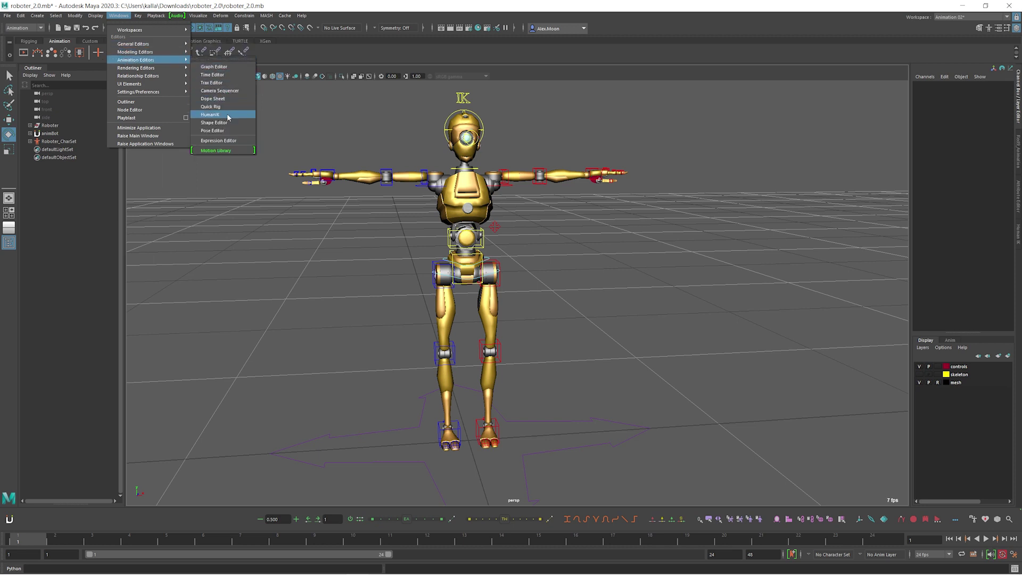
click(210, 115)
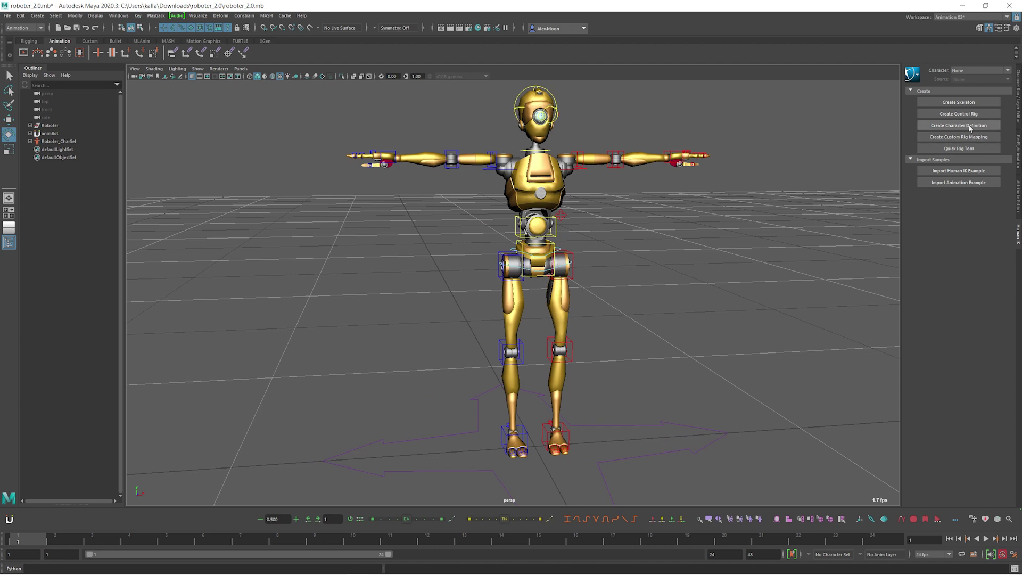
click(986, 125)
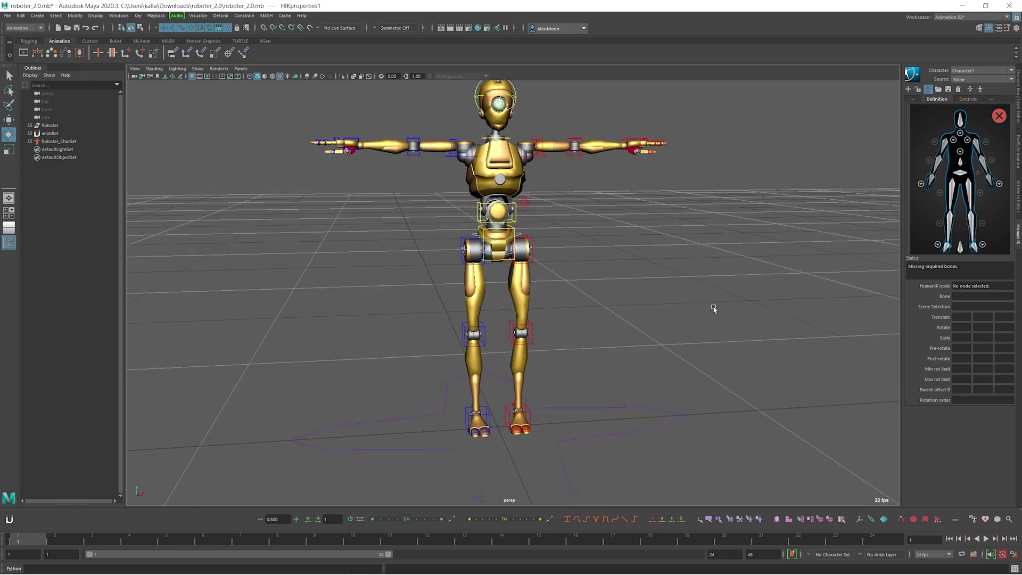
Make the skeleton display layer visible and turn on X-ray shading so the joints show through the mesh.
click(1018, 124)
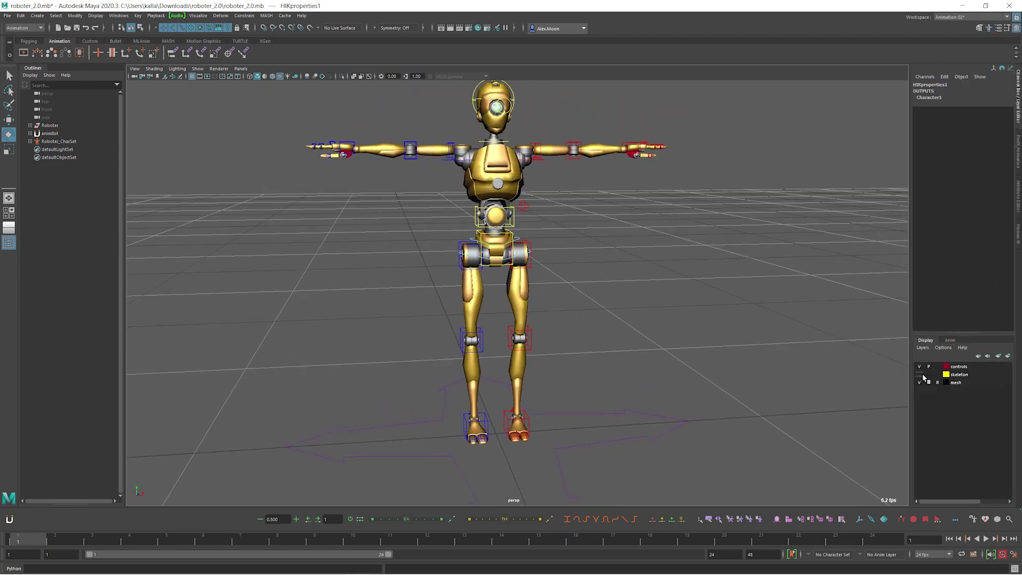
alt+right_drag(773, 375, 667, 330)
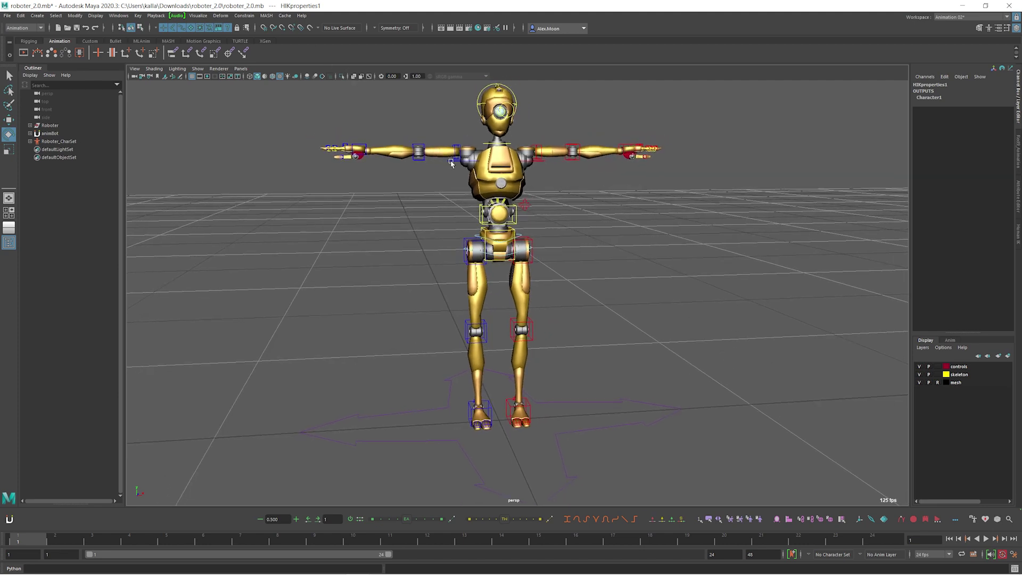
click(354, 76)
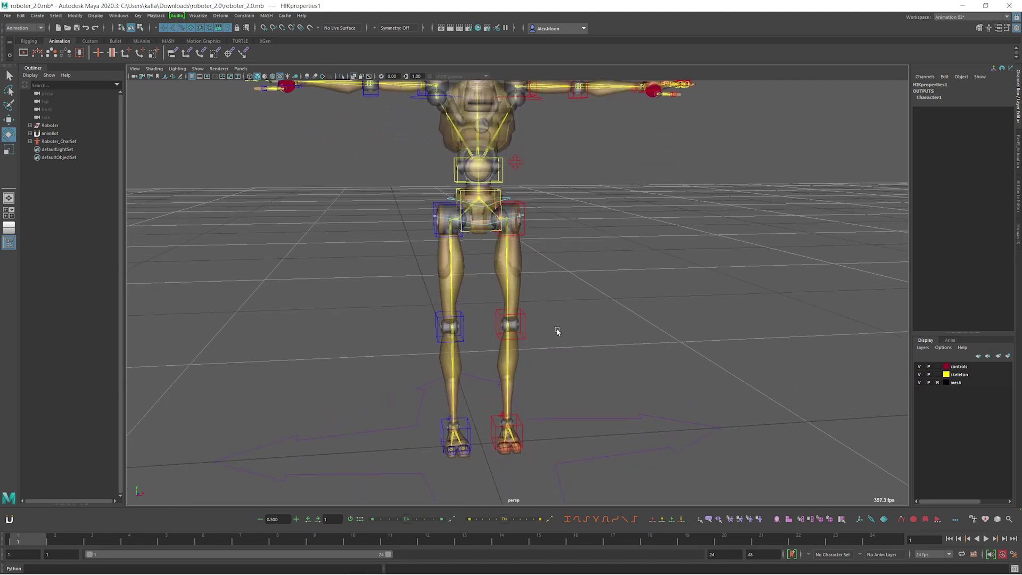
In the HumanIK definition, map LeftFoot to the L_Ankle joint and LeftLeg to the L_Knee joint.
click(1018, 229)
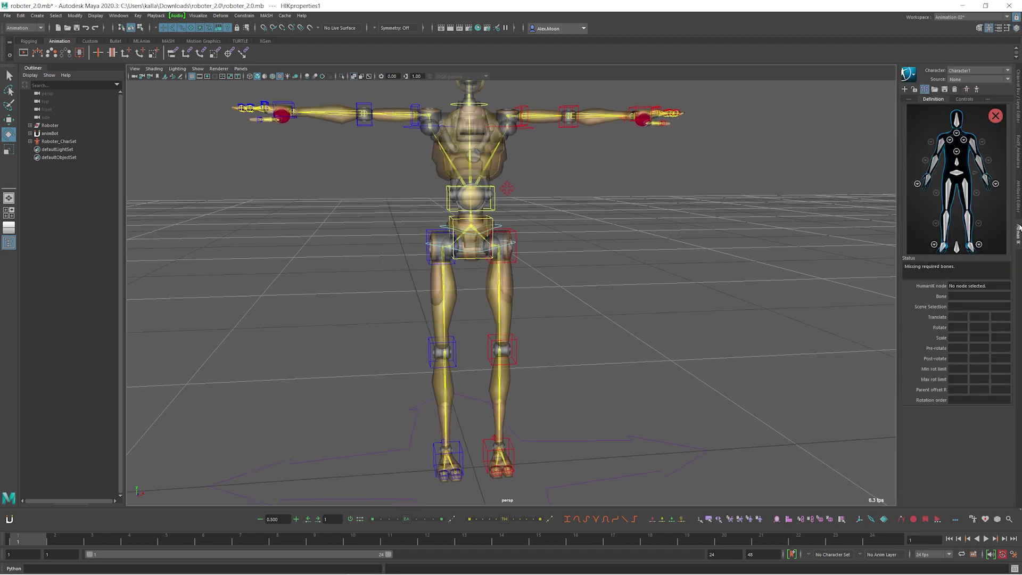
alt+middle_drag(654, 339, 657, 342)
click(976, 254)
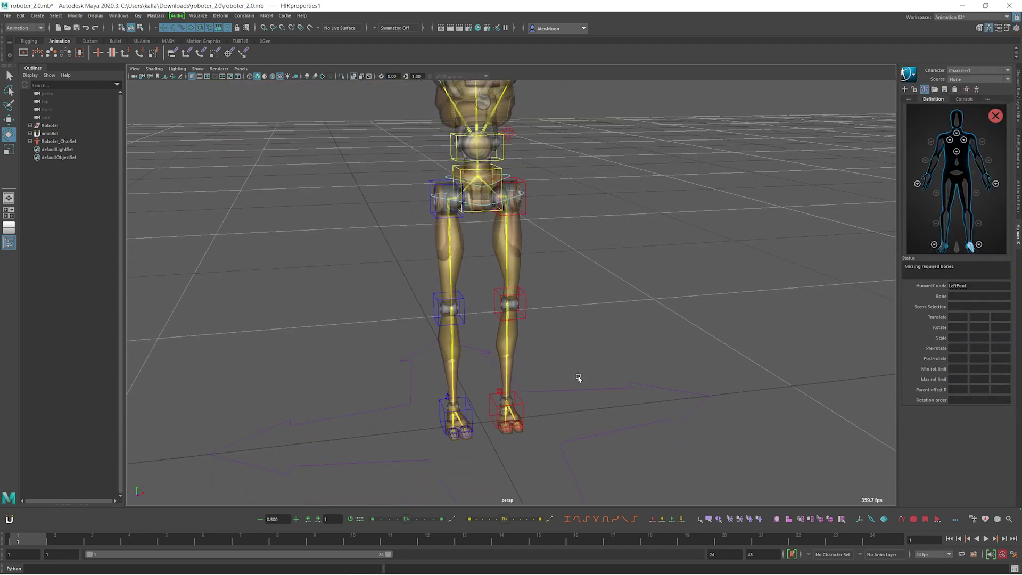
click(506, 422)
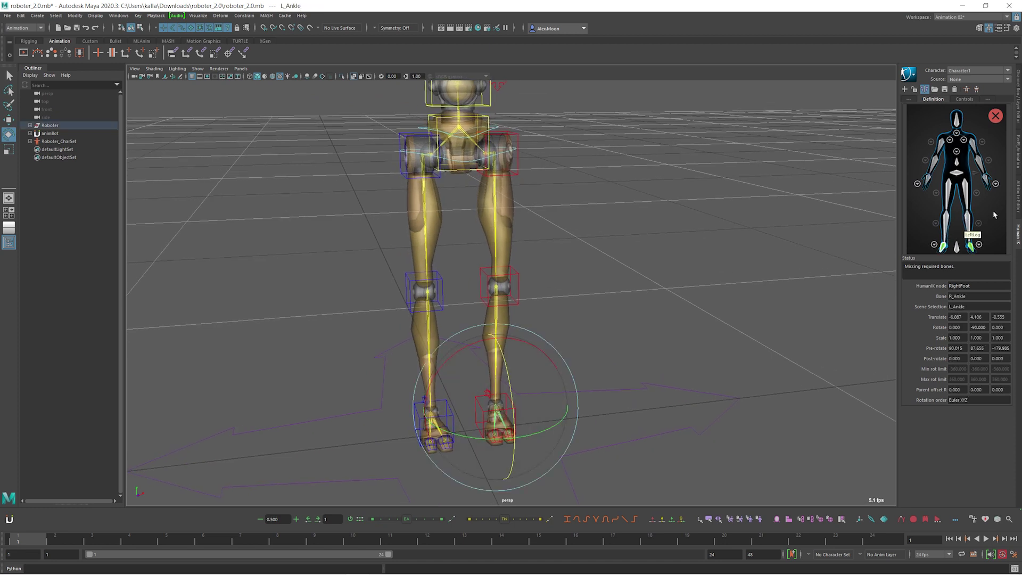
click(969, 218)
click(508, 318)
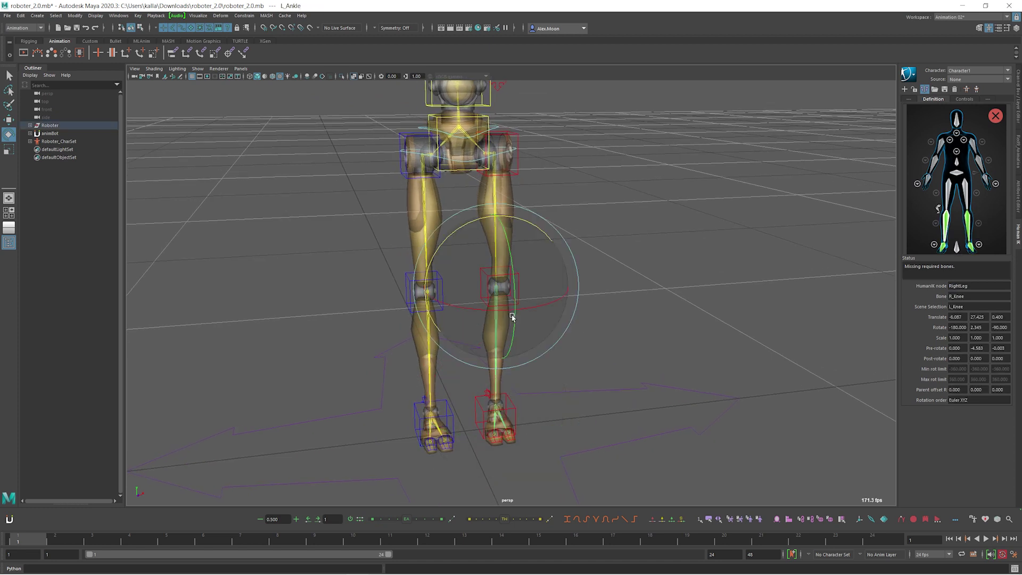
Map the HumanIK LeftUpLeg node to the L_Thigh joint and the Hips node to the Pelvis joint.
click(967, 186)
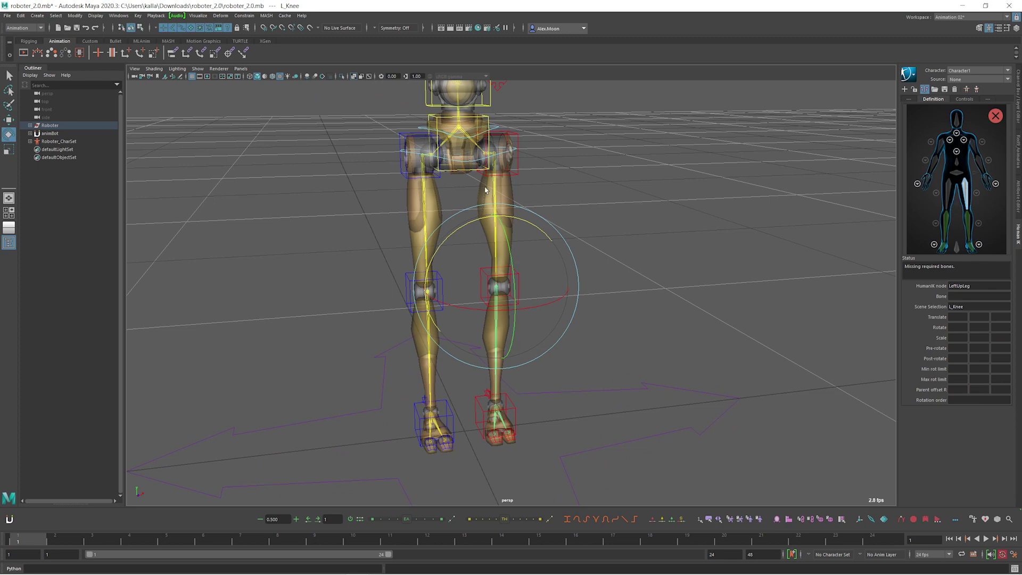
drag(503, 187, 506, 186)
alt+middle_drag(571, 186, 586, 196)
alt+right_drag(586, 196, 577, 244)
alt+middle_drag(577, 245, 568, 226)
scroll(568, 226, down, 3)
click(958, 175)
scroll(492, 187, up, 2)
click(436, 159)
key(w)
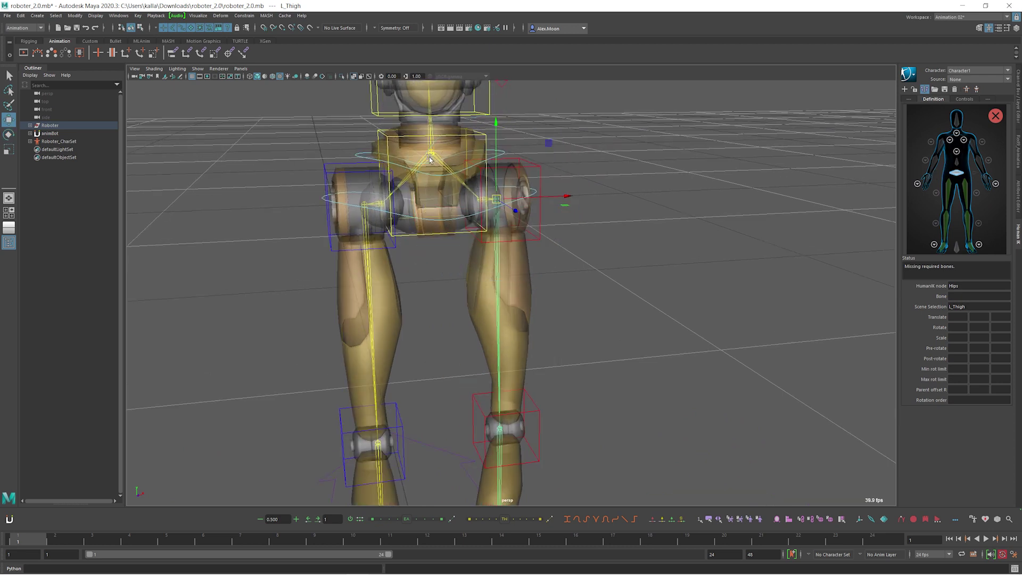
Map the HumanIK Spine node to the Spine3 joint above the robot's waist.
click(956, 162)
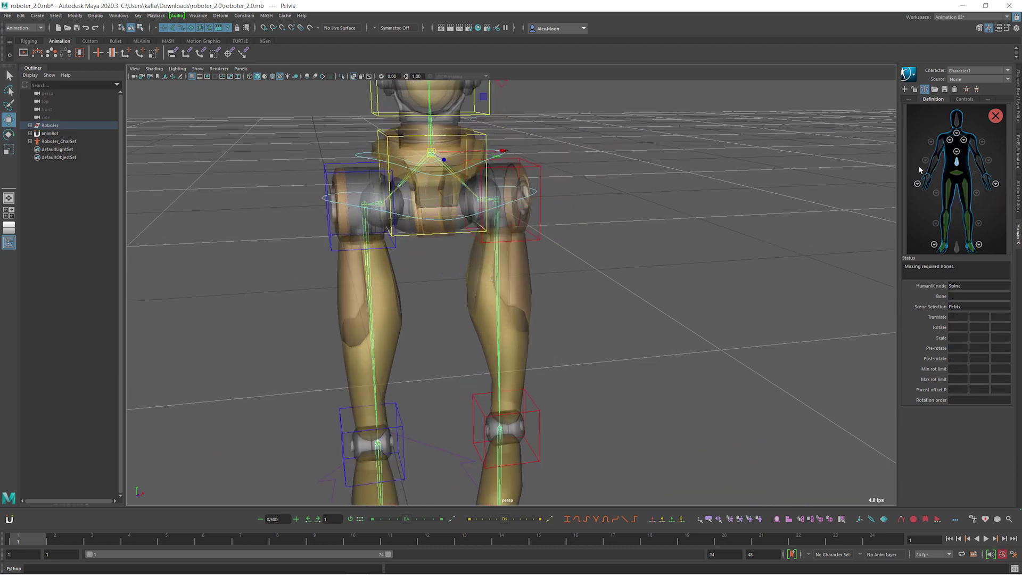
scroll(452, 165, down, 2)
alt+middle_drag(442, 141, 467, 178)
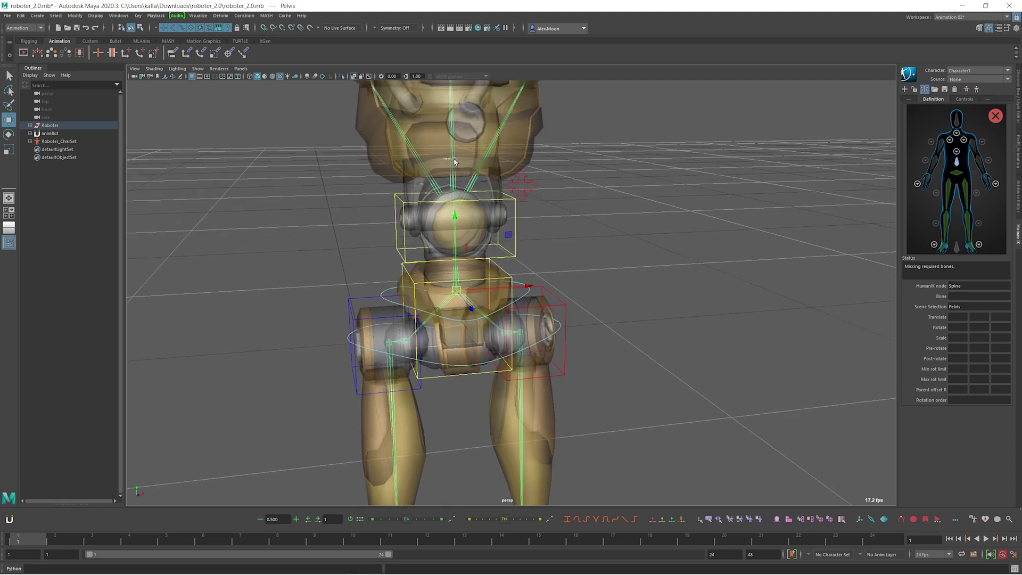
click(454, 161)
alt+drag(616, 244, 656, 242)
alt+right_drag(655, 243, 648, 222)
alt+middle_drag(649, 234, 681, 245)
alt+drag(680, 245, 576, 273)
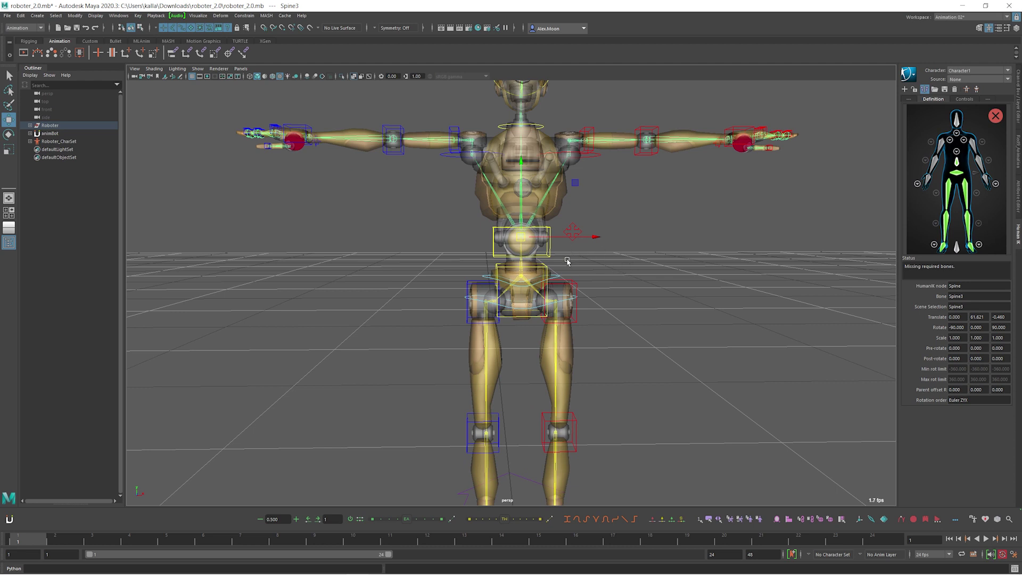
click(961, 151)
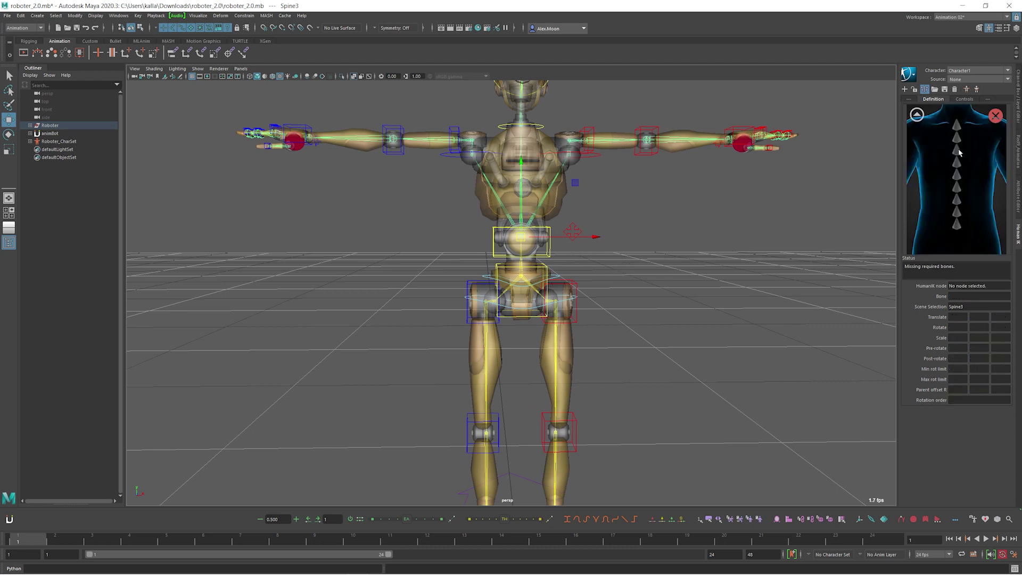
click(916, 114)
alt+drag(682, 261, 646, 280)
alt+right_drag(648, 280, 666, 294)
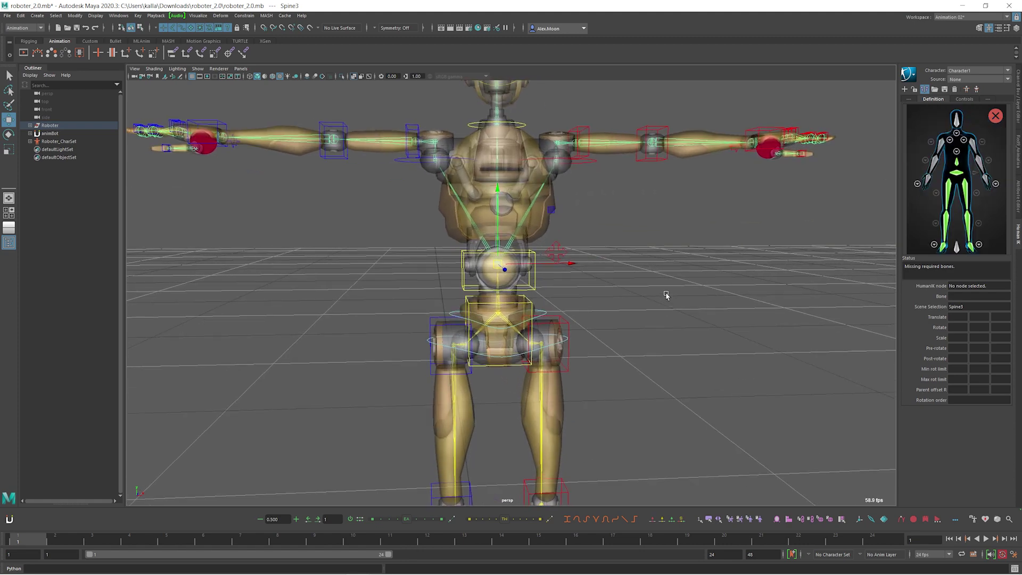
alt+middle_drag(666, 294, 684, 318)
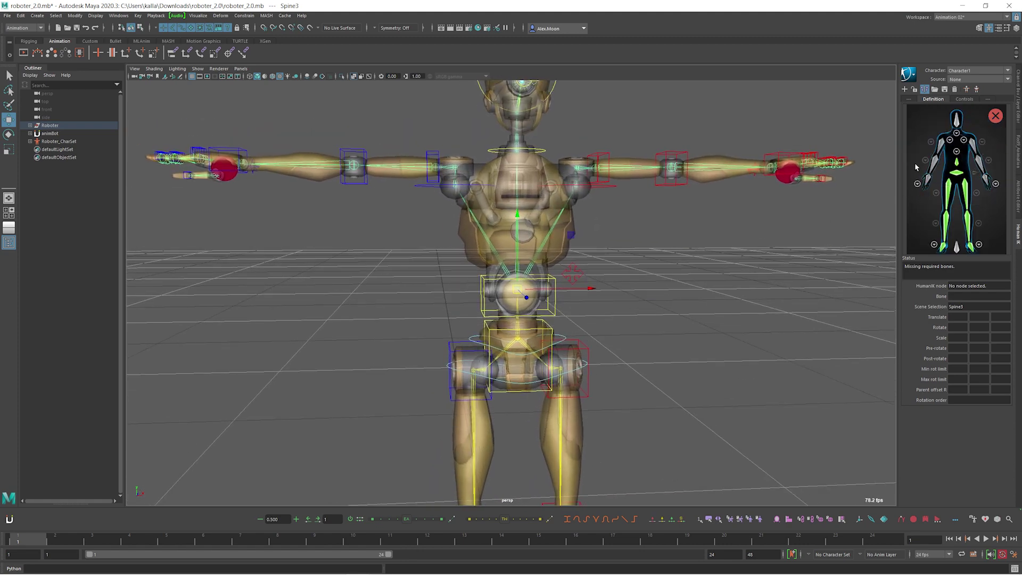
click(783, 251)
alt+right_drag(771, 255, 769, 249)
alt+middle_drag(768, 250, 775, 240)
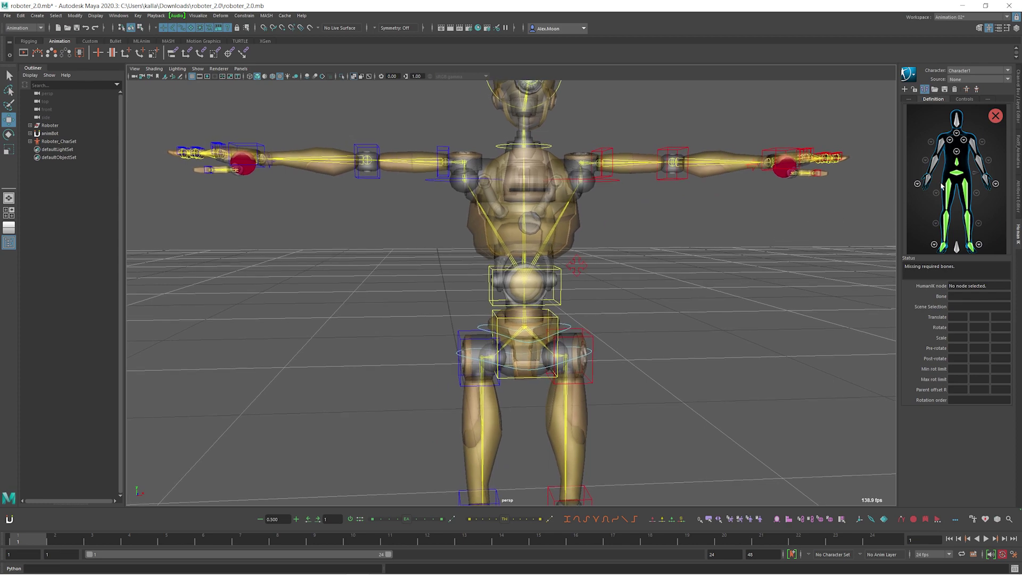
Map the HumanIK left hand node to the robot's L_Wrist joint.
click(984, 180)
alt+drag(767, 223, 762, 232)
alt+middle_drag(762, 233, 736, 292)
alt+drag(736, 292, 738, 252)
click(726, 244)
Map the HumanIK LeftForeArm node to the L_Elbow joint and the left upper arm node to the L_ArmTwist joint.
double_click(981, 163)
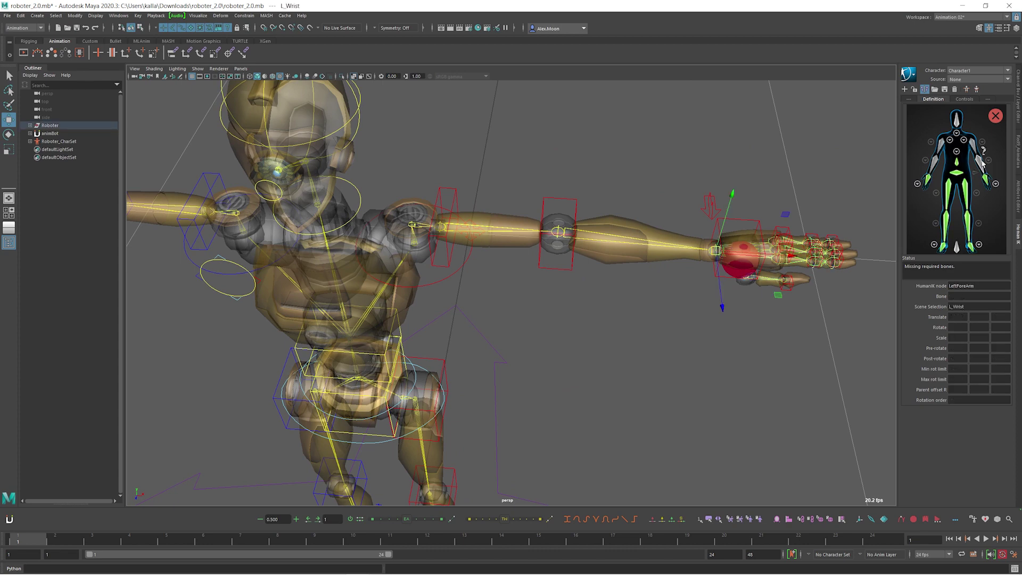
alt+drag(673, 264, 673, 247)
drag(625, 227, 622, 249)
click(622, 250)
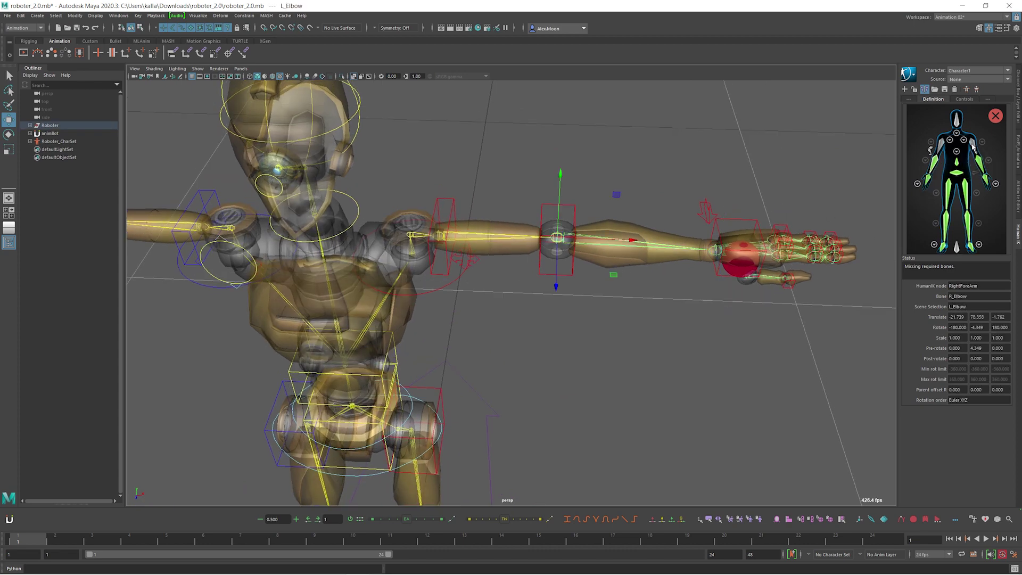
click(484, 243)
Map the HumanIK LeftShoulder node to the L_Shoulder joint and return to the full-body definition.
alt+drag(485, 243, 498, 213)
scroll(495, 216, down, 1)
alt+middle_drag(489, 218, 550, 182)
click(963, 139)
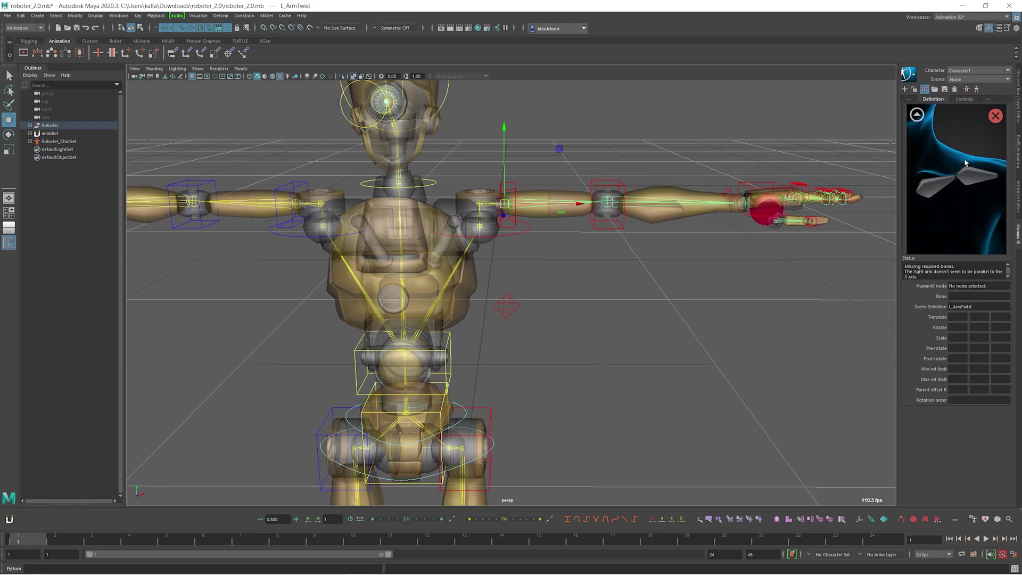
scroll(511, 240, up, 6)
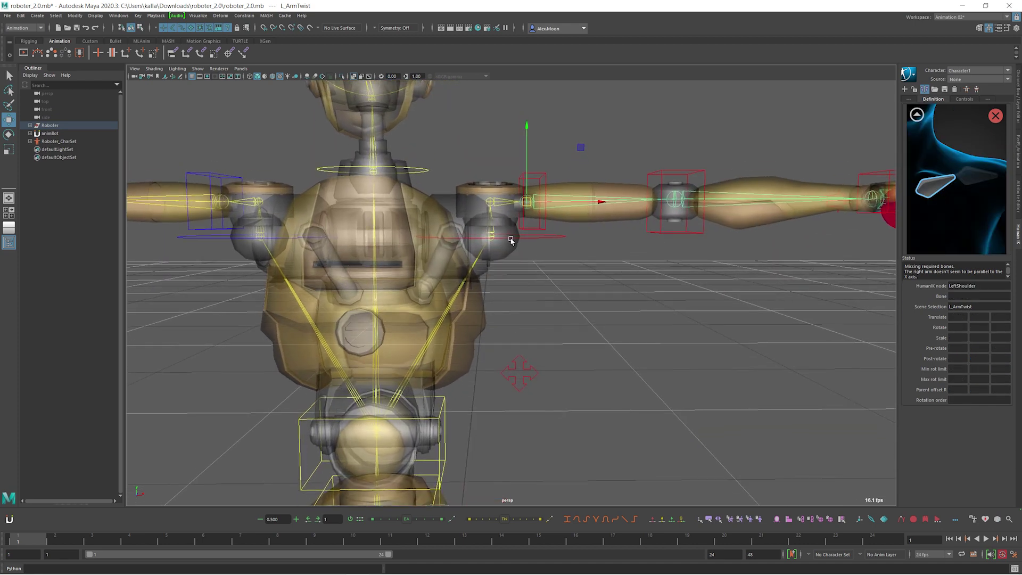
alt+middle_drag(511, 239, 511, 243)
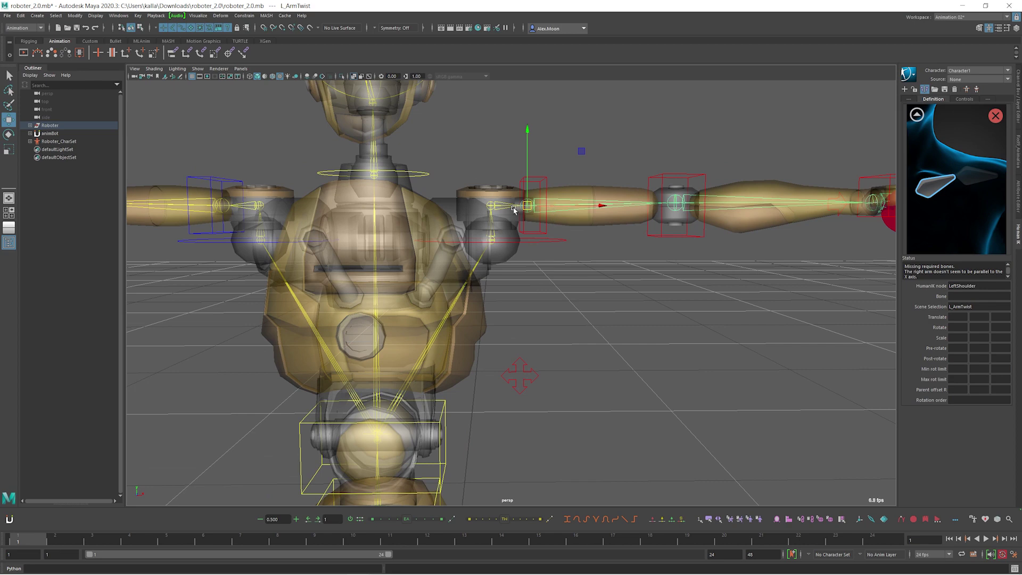
click(489, 223)
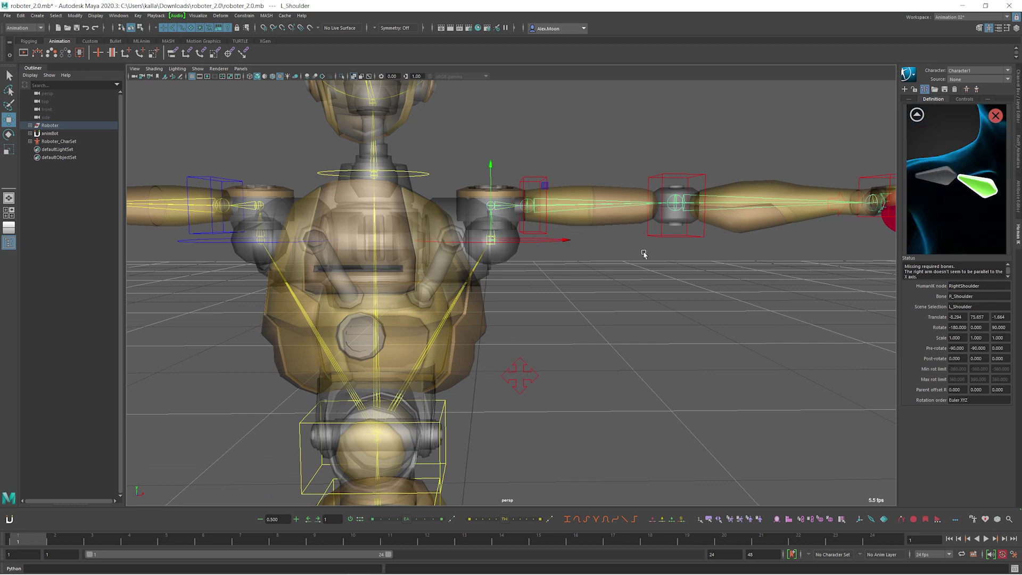
click(921, 116)
Map the lowest HumanIK neck node, Neck, to the robot's Neck joint and return to the full-body definition.
click(958, 157)
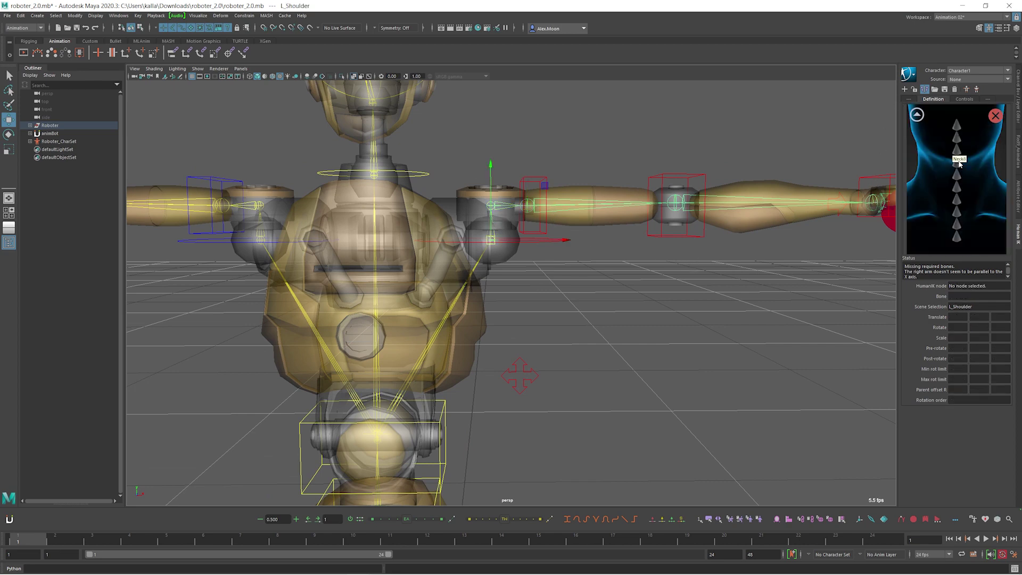
click(957, 236)
alt+middle_drag(271, 136, 362, 181)
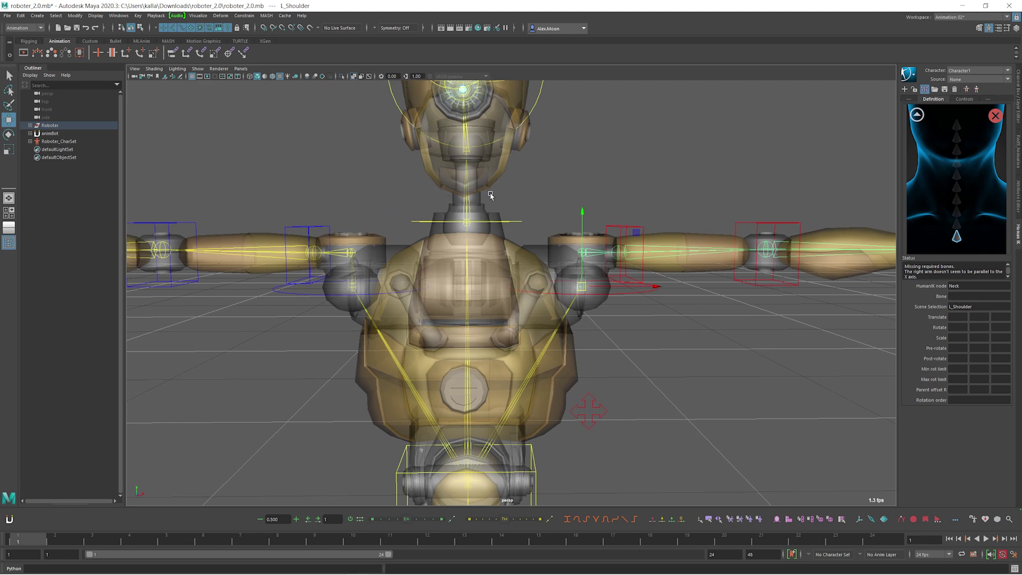
click(467, 198)
alt+middle_drag(556, 197, 565, 174)
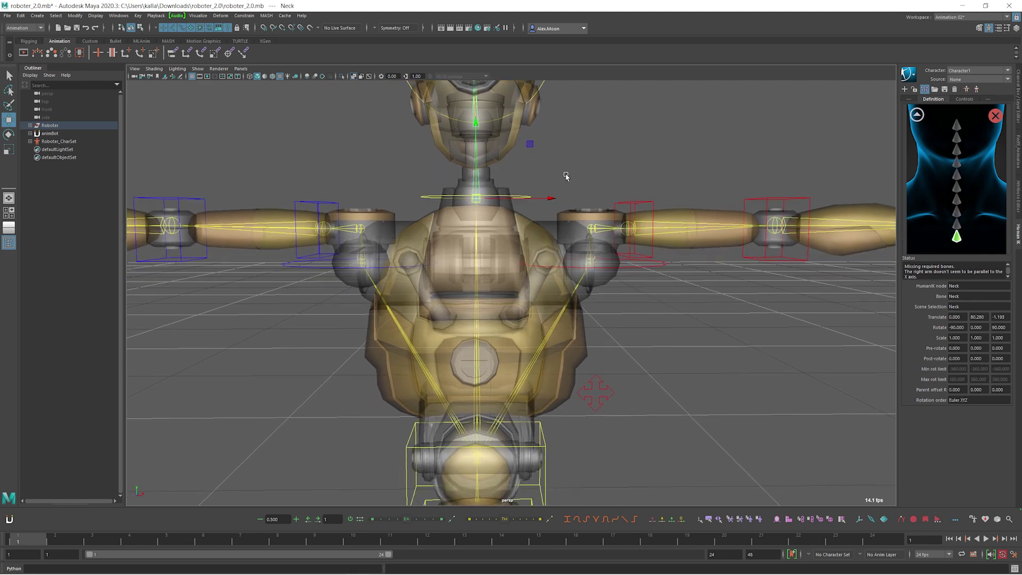
scroll(566, 173, down, 1)
click(919, 115)
Map the HumanIK Head node to the robot's Head joint.
click(955, 122)
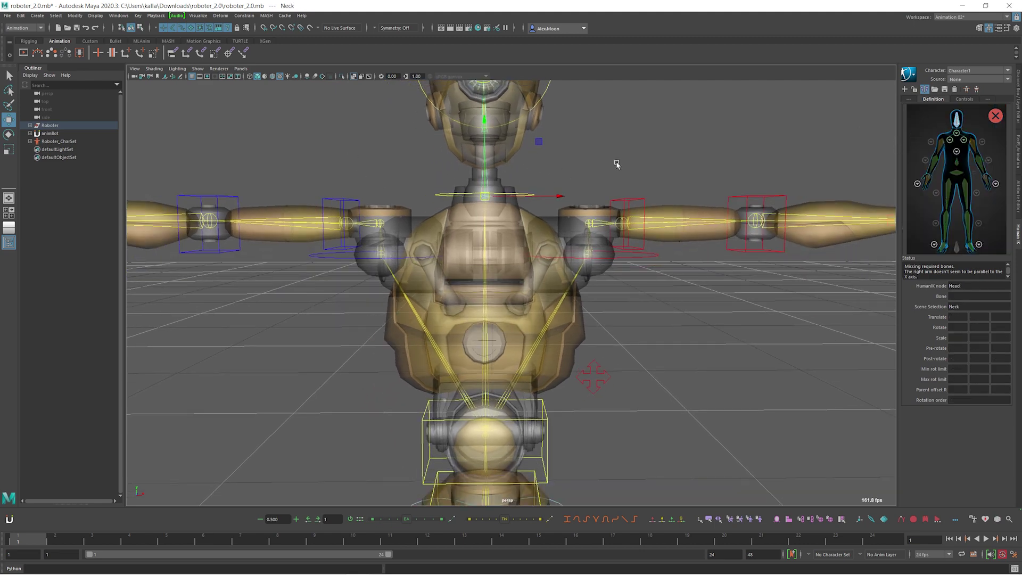
alt+middle_drag(548, 123, 566, 178)
scroll(566, 178, down, 2)
alt+drag(509, 199, 533, 278)
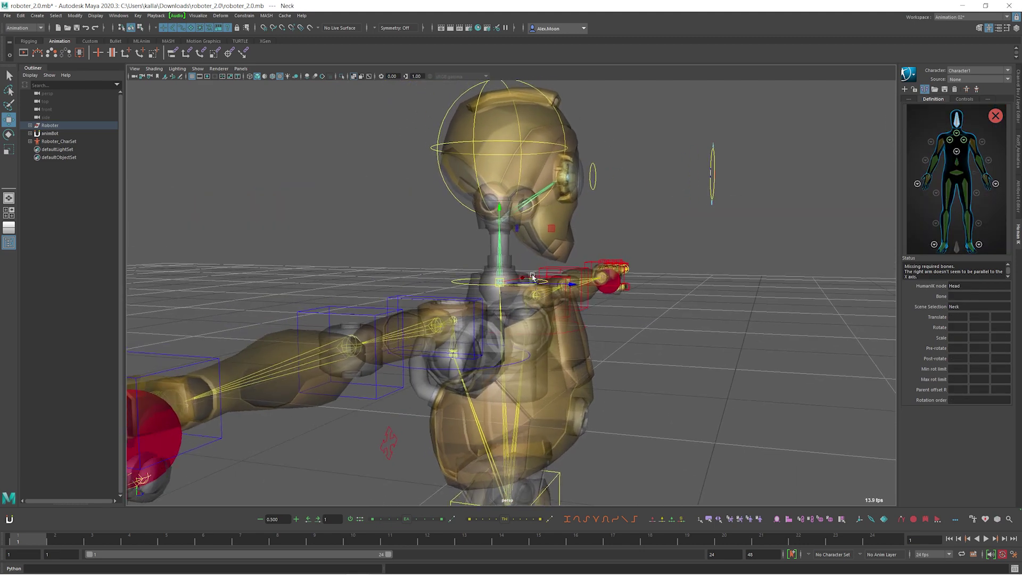
click(538, 193)
Examine the mapped robot skeleton from head to feet and the finger nodes available for the left hand.
alt+middle_drag(681, 282, 650, 253)
alt+drag(649, 254, 666, 266)
scroll(666, 266, down, 2)
alt+middle_drag(666, 266, 658, 233)
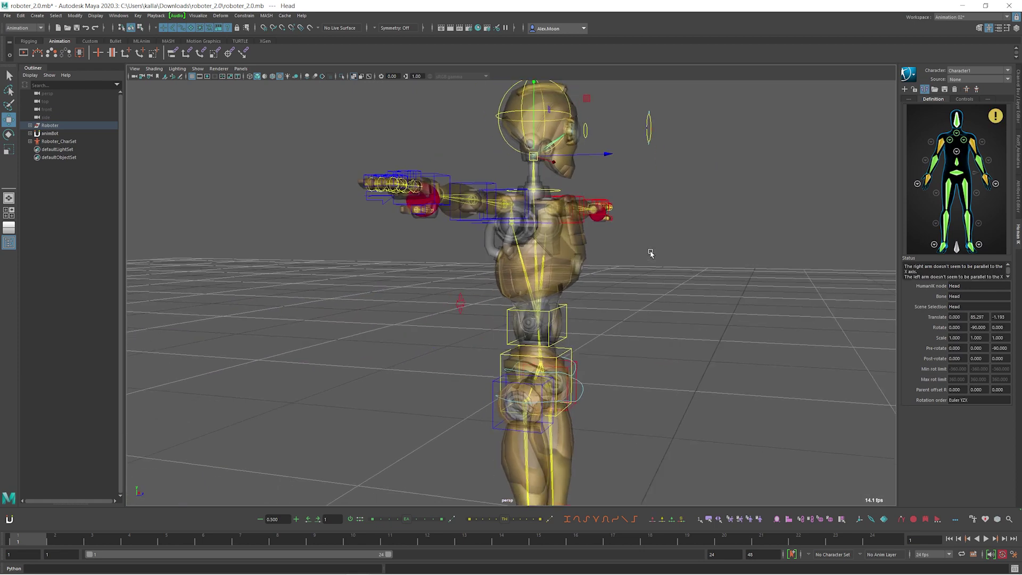
alt+drag(658, 233, 666, 242)
alt+middle_drag(666, 241, 657, 225)
alt+drag(656, 225, 616, 317)
alt+right_drag(615, 318, 621, 394)
alt+middle_drag(620, 394, 619, 338)
alt+right_drag(619, 339, 655, 300)
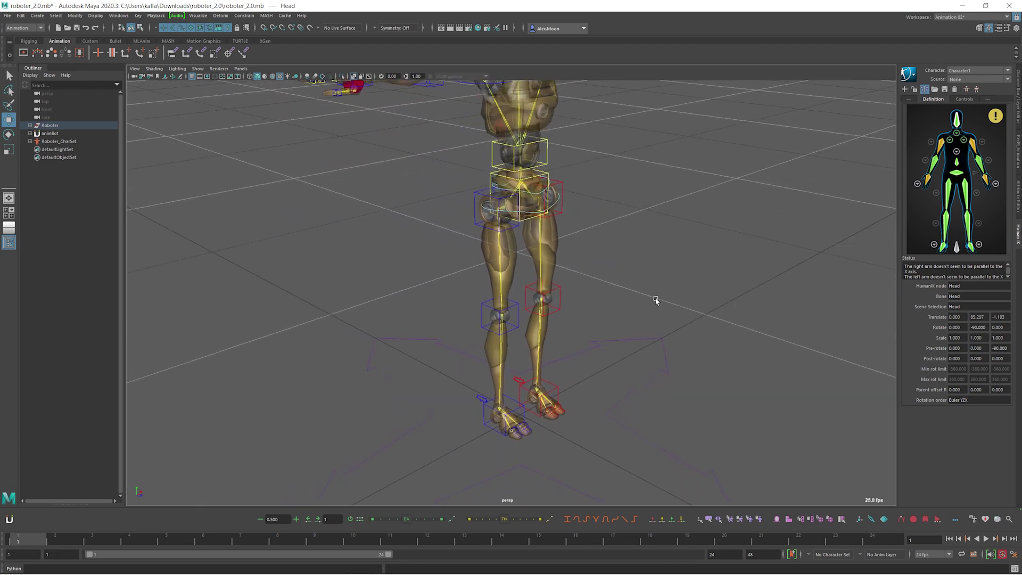
alt+drag(656, 301, 629, 244)
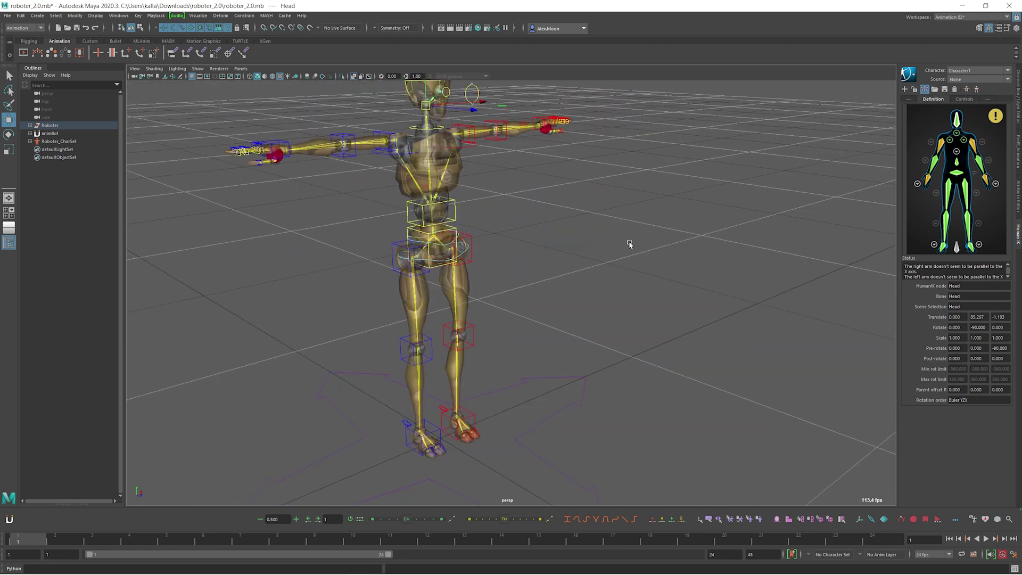
click(996, 184)
click(916, 118)
alt+drag(684, 272, 680, 213)
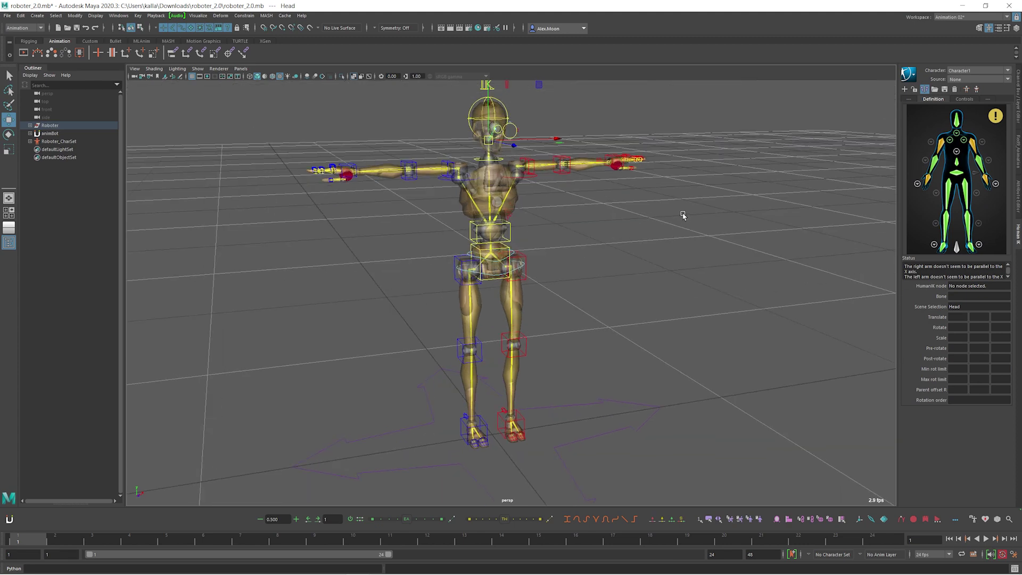
mouse_move(737, 234)
alt+mouse_down()
mouse_move(714, 228)
mouse_move(732, 219)
alt+mouse_up()
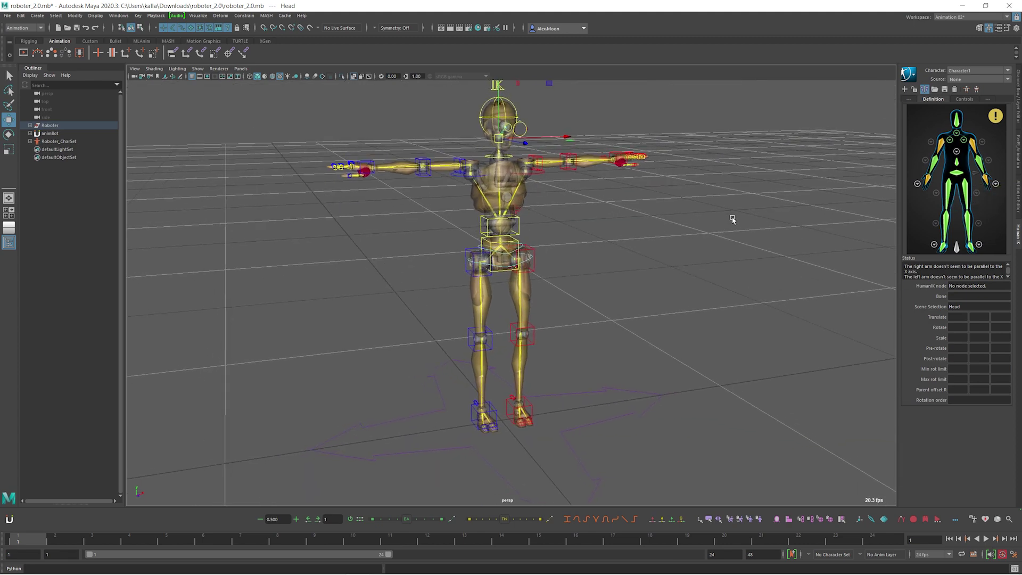
click(995, 184)
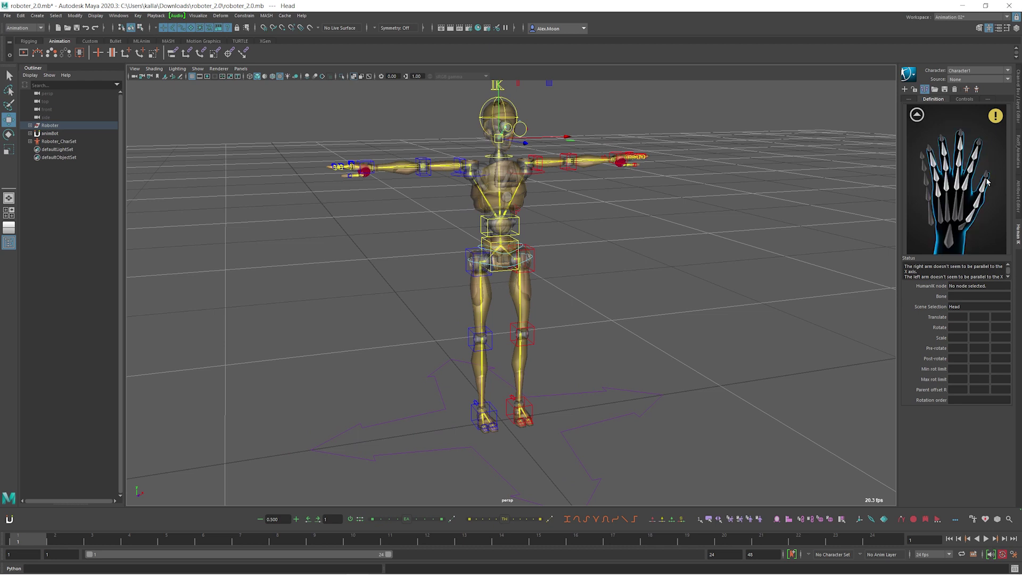
click(916, 114)
alt+right_drag(617, 248, 619, 226)
alt+drag(619, 227, 641, 212)
Create a custom rig mapping for the defined character and display its effector diagram.
click(656, 220)
alt+right_drag(655, 220, 684, 246)
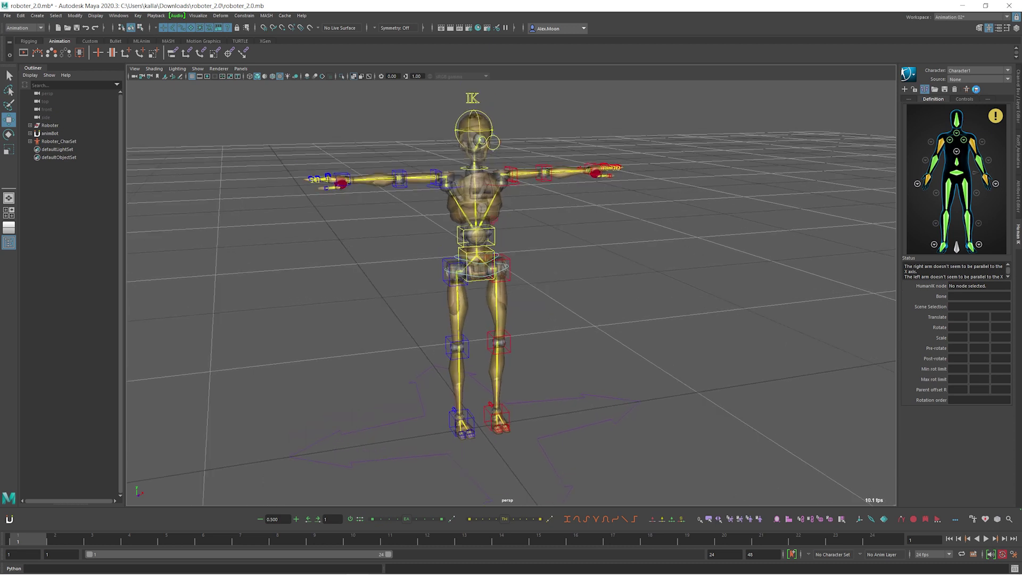
click(976, 100)
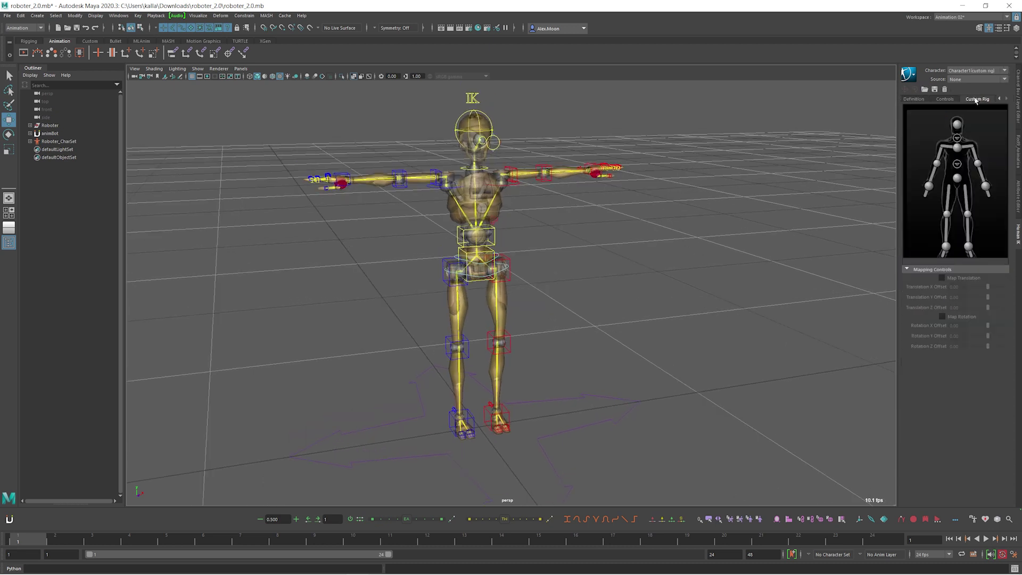
click(915, 100)
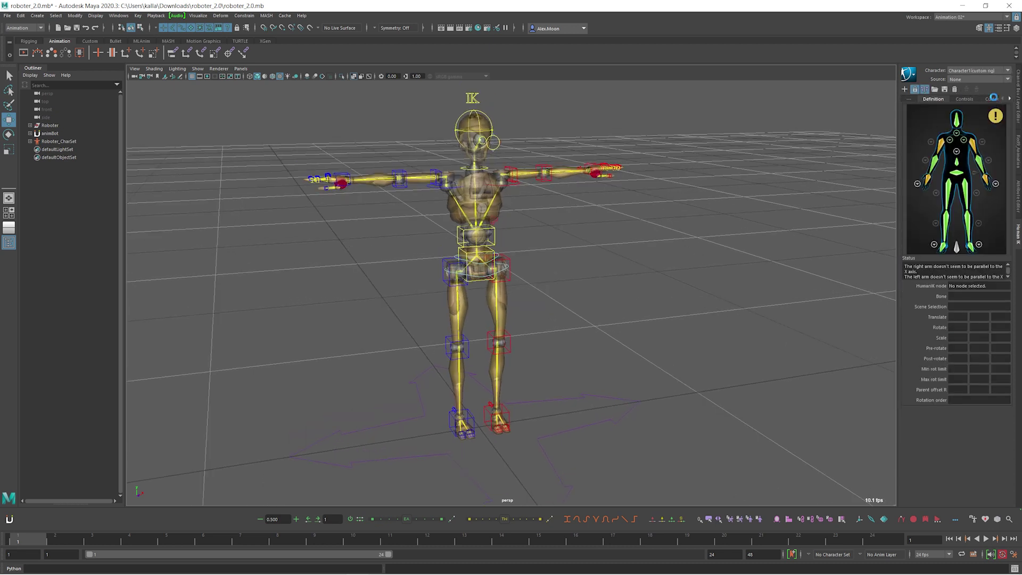
click(991, 101)
Assign fk_L_Foot_Ctrl to the left ankle effector of the custom rig, unlocking all its locked attributes.
alt+middle_drag(680, 272, 687, 251)
alt+right_drag(687, 250, 700, 272)
alt+middle_drag(700, 272, 702, 278)
alt+right_drag(702, 279, 809, 287)
click(968, 246)
scroll(655, 317, up, 3)
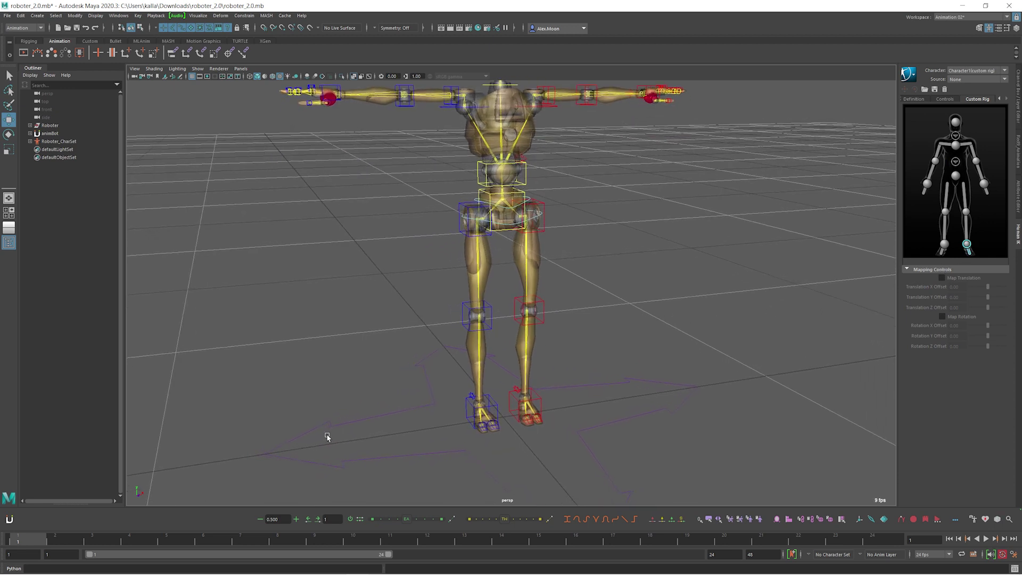
click(541, 399)
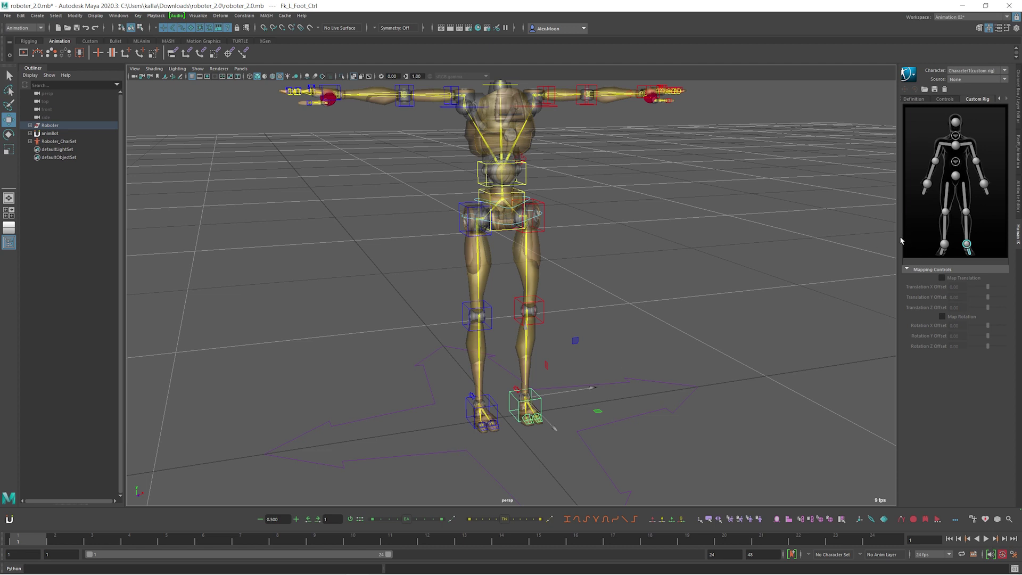
right_click(967, 248)
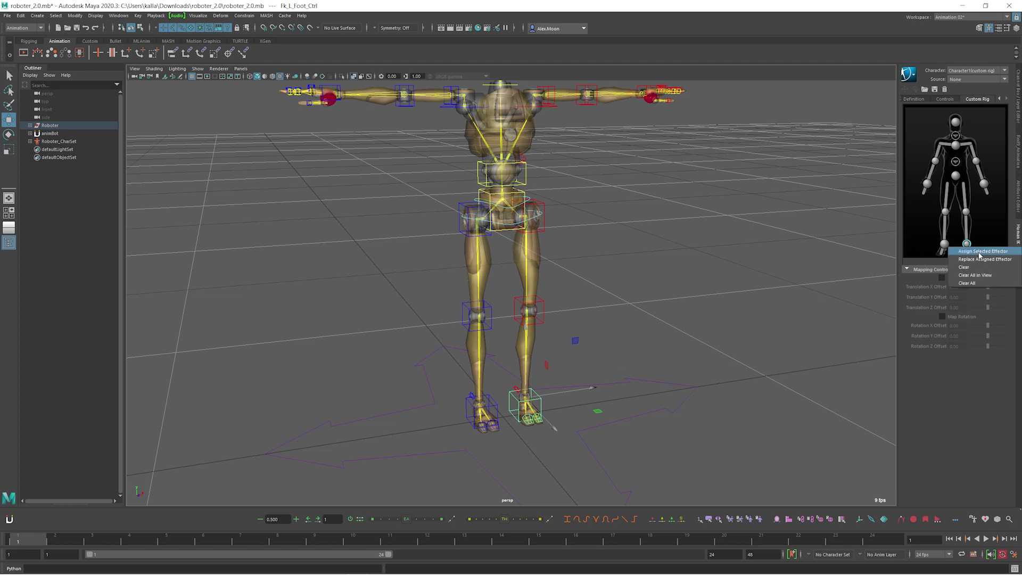
click(982, 252)
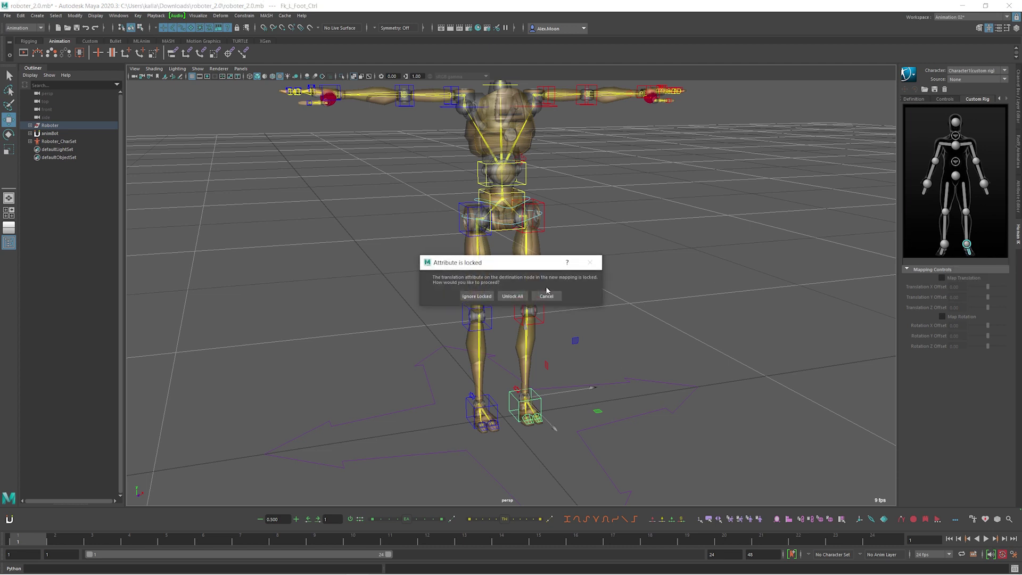
click(514, 295)
Assign fk_L_Knee_Ctrl to the left knee effector of the custom rig, unlocking all its locked attributes.
click(567, 315)
click(544, 308)
right_click(966, 214)
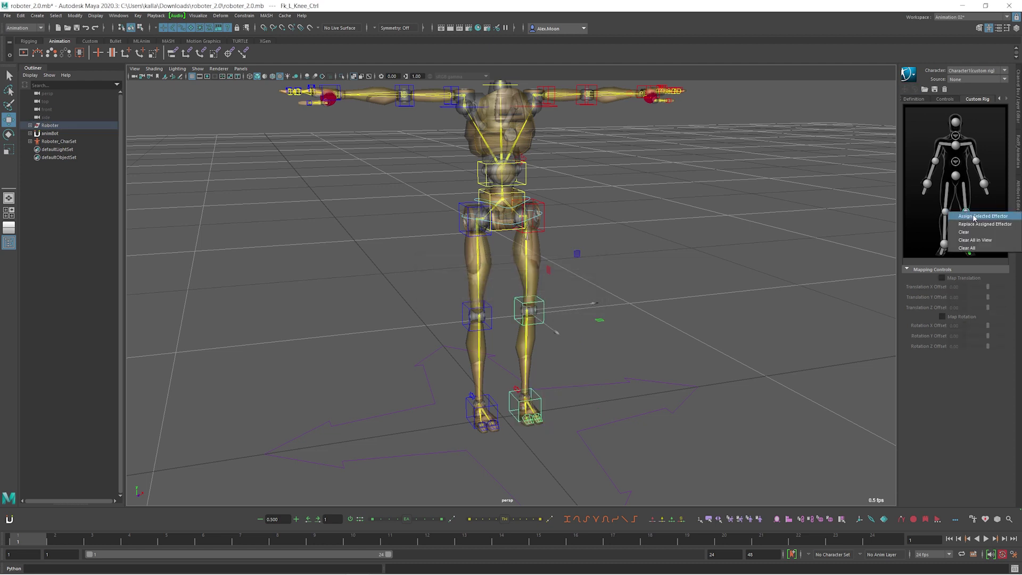
click(975, 216)
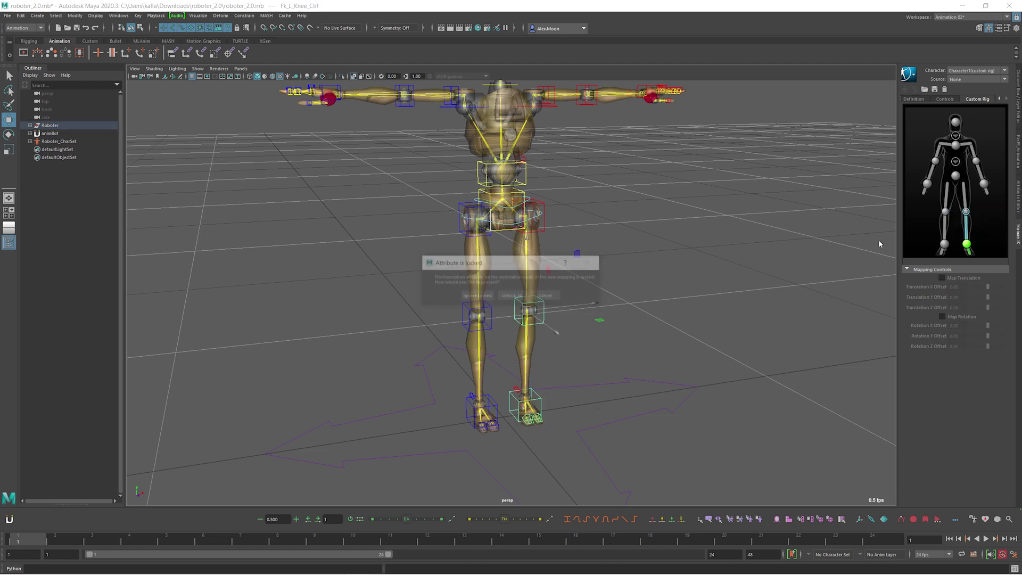
click(513, 295)
Assign fk_L_Hip_Ctrl to the left upper leg effector of the custom rig.
alt+middle_drag(549, 223, 579, 261)
scroll(579, 261, up, 2)
click(541, 252)
click(963, 192)
right_click(963, 193)
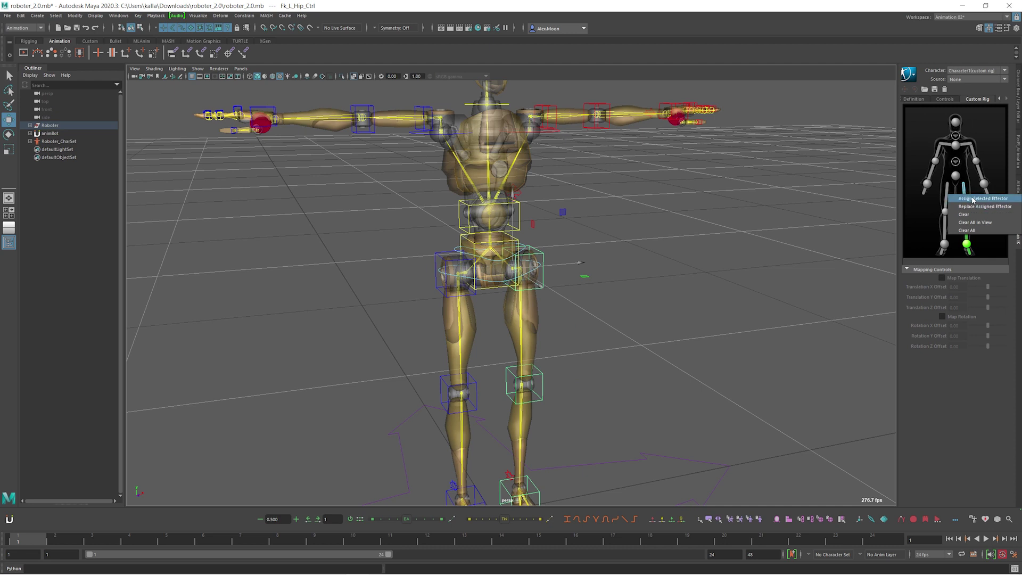
click(1004, 199)
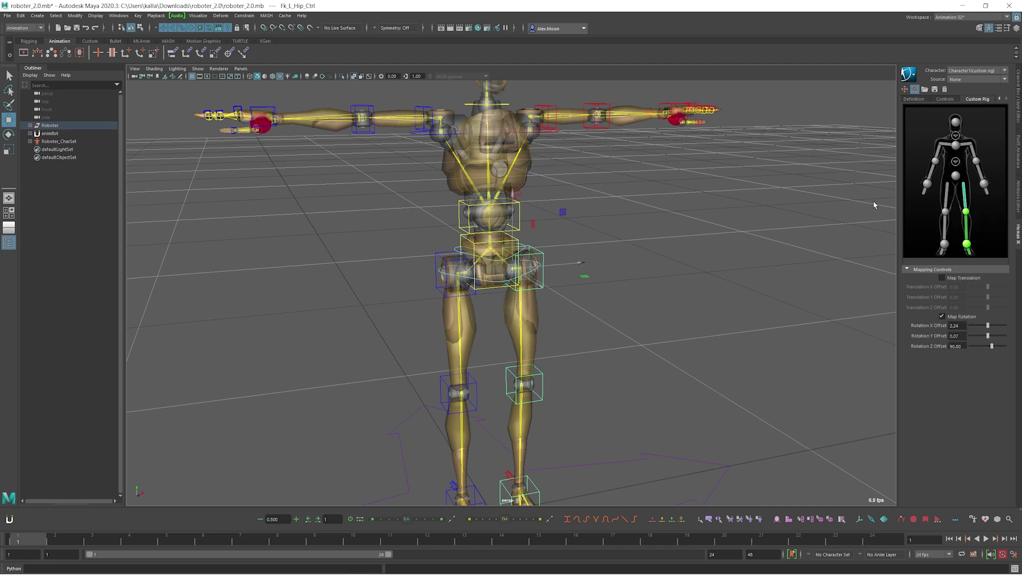
Assign Pelvis_Ctrl to the hips effector of the custom rig.
click(519, 242)
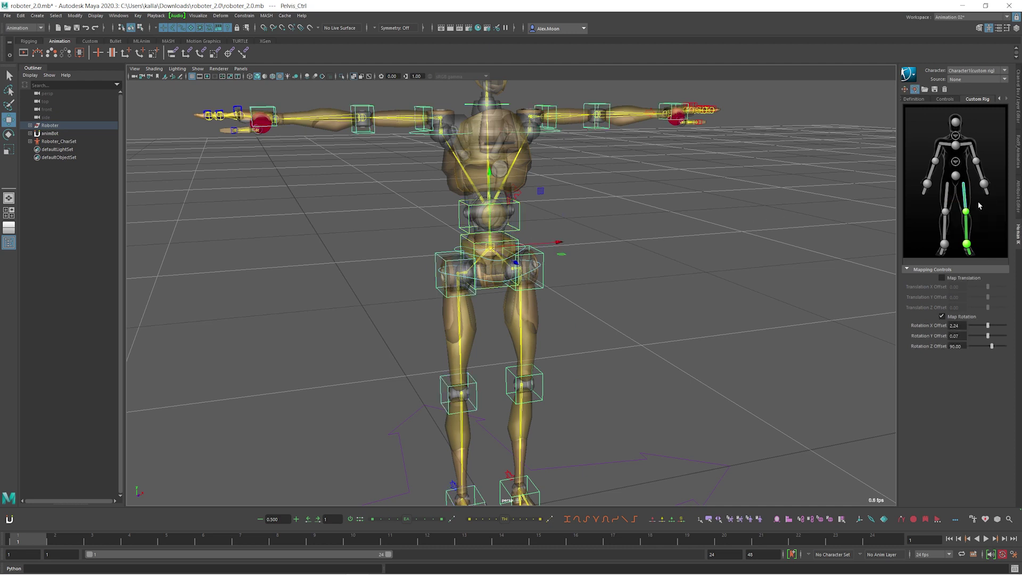
click(958, 177)
right_click(958, 177)
click(992, 184)
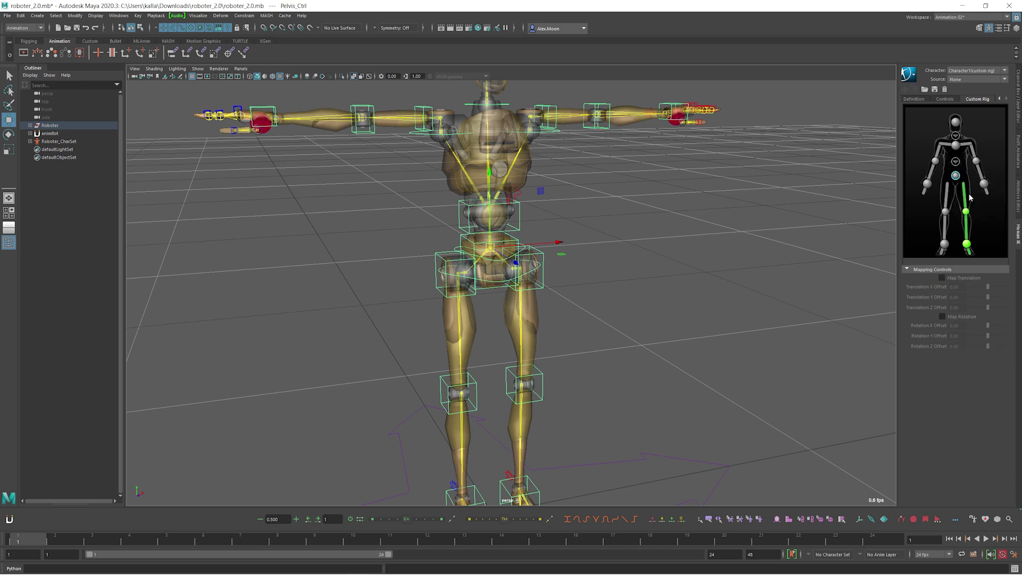
alt+right_drag(548, 214, 644, 214)
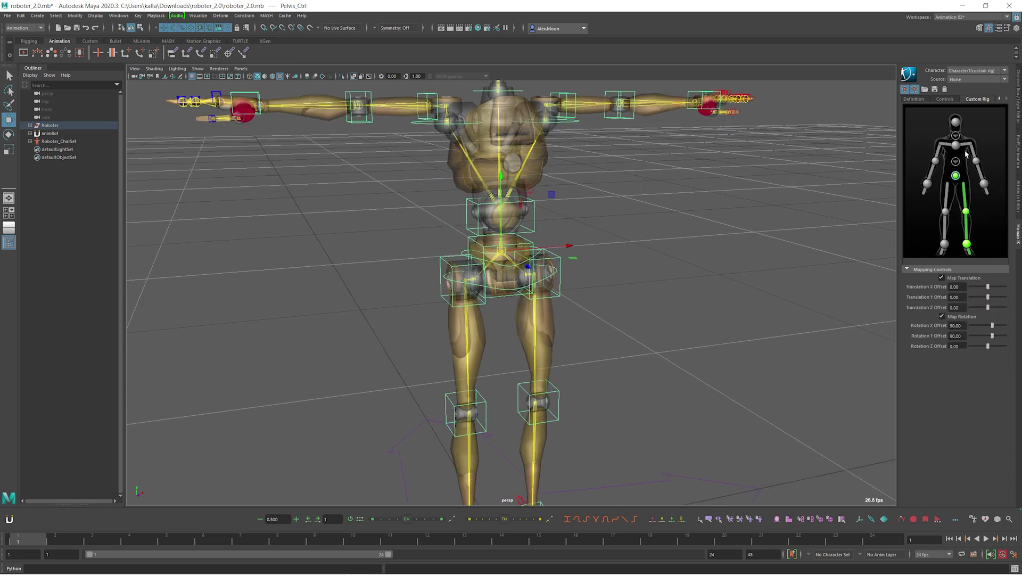
Assign Waist_Ctrl to the lowest spine effector in the custom rig's detailed spine view.
click(957, 162)
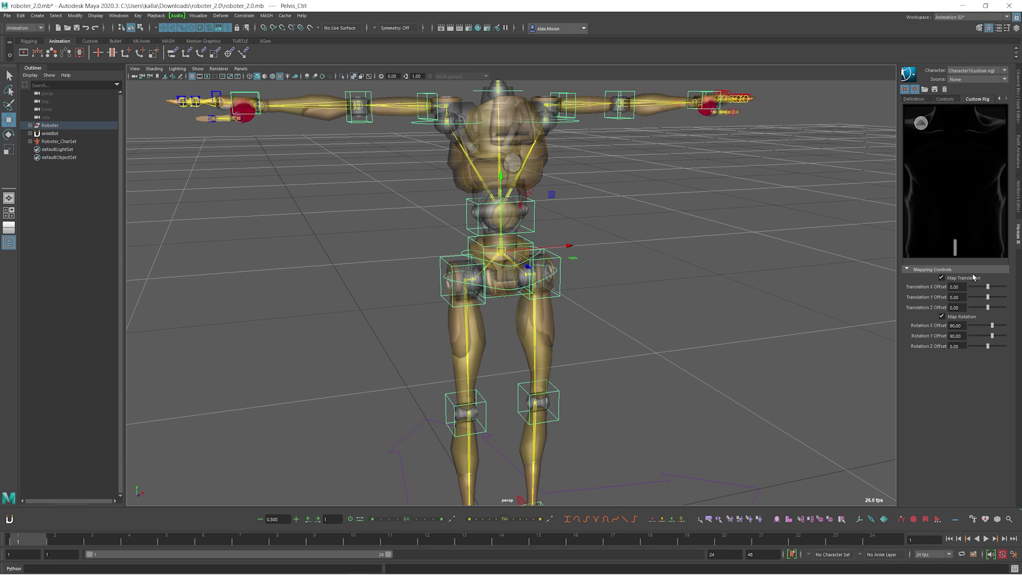
alt+drag(612, 192, 610, 188)
click(609, 189)
click(536, 217)
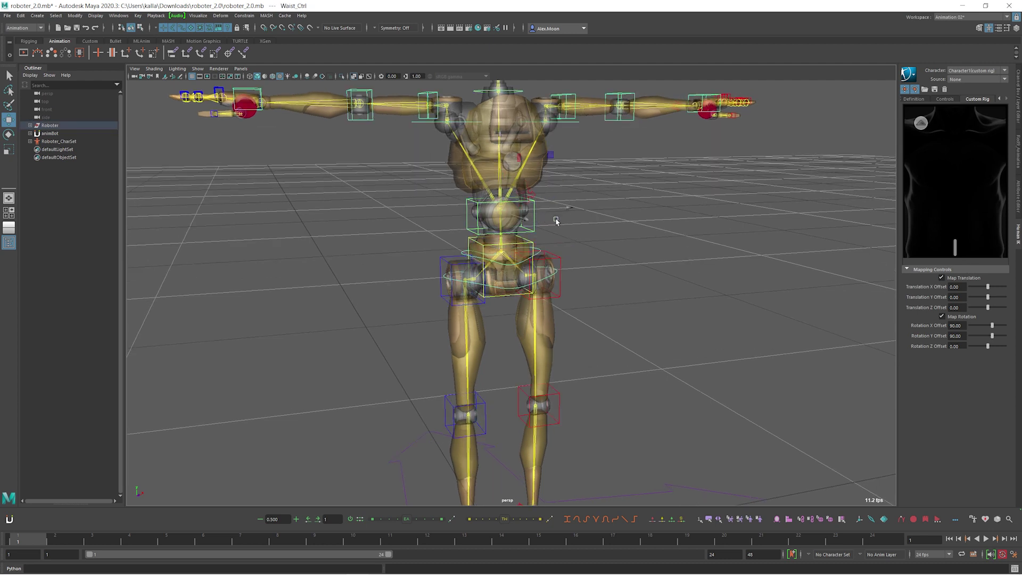
click(956, 249)
right_click(956, 249)
click(962, 251)
alt+middle_drag(690, 175, 690, 177)
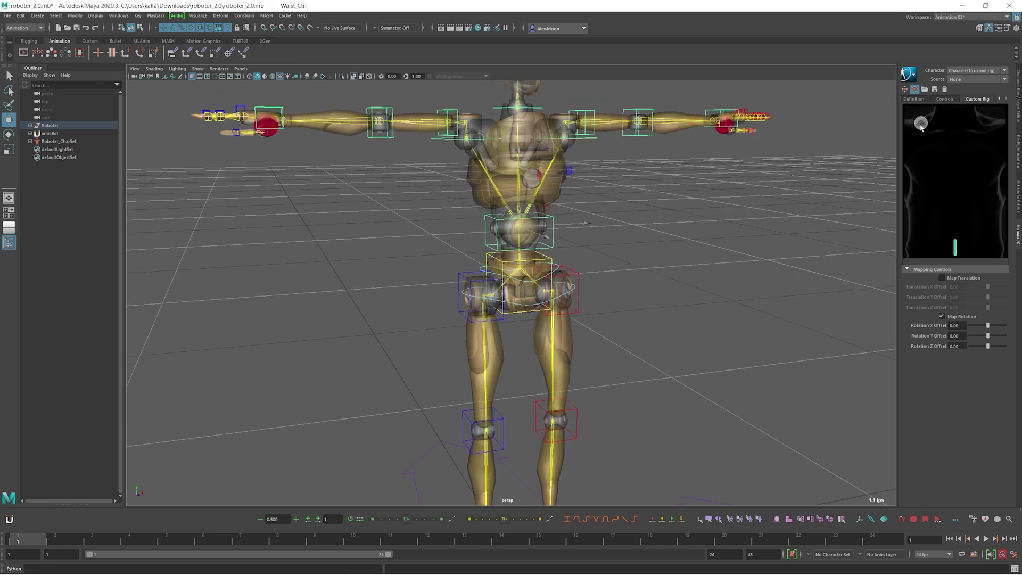
Assign Waist_Ctrl to the chest effector in the full-body view as well, unlocking all its locked attributes.
click(920, 126)
click(956, 144)
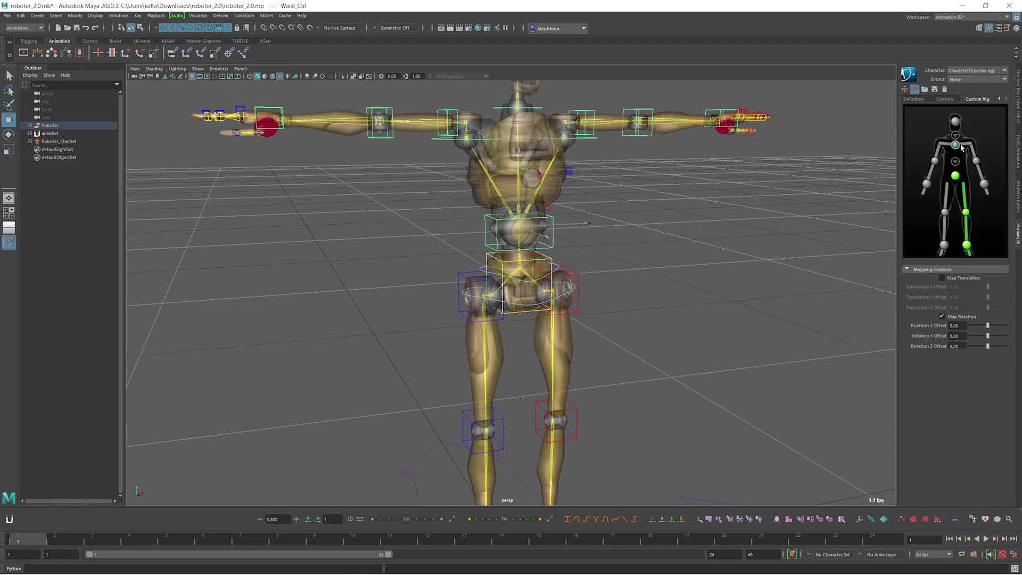
right_click(957, 146)
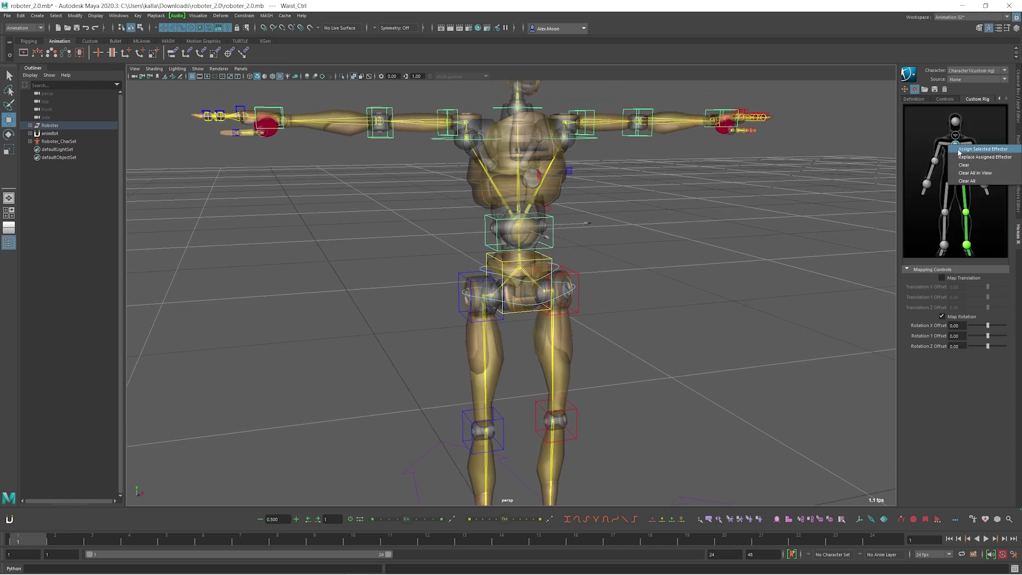
click(997, 151)
click(525, 296)
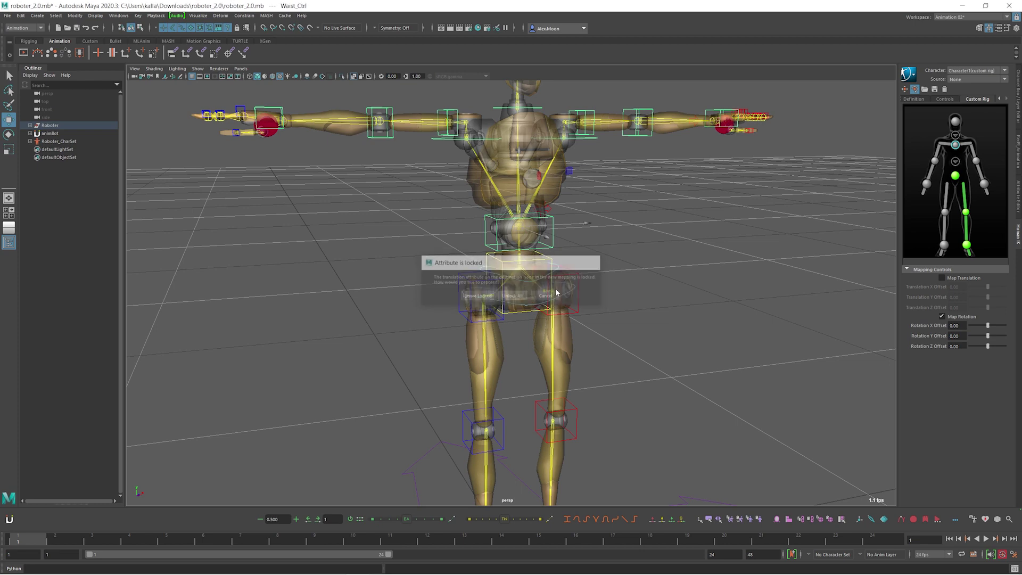
Assign fk_L_Hand_Ctrl to the left wrist effector of the custom rig, unlocking all its locked attributes.
click(984, 188)
alt+drag(731, 139, 751, 146)
click(738, 132)
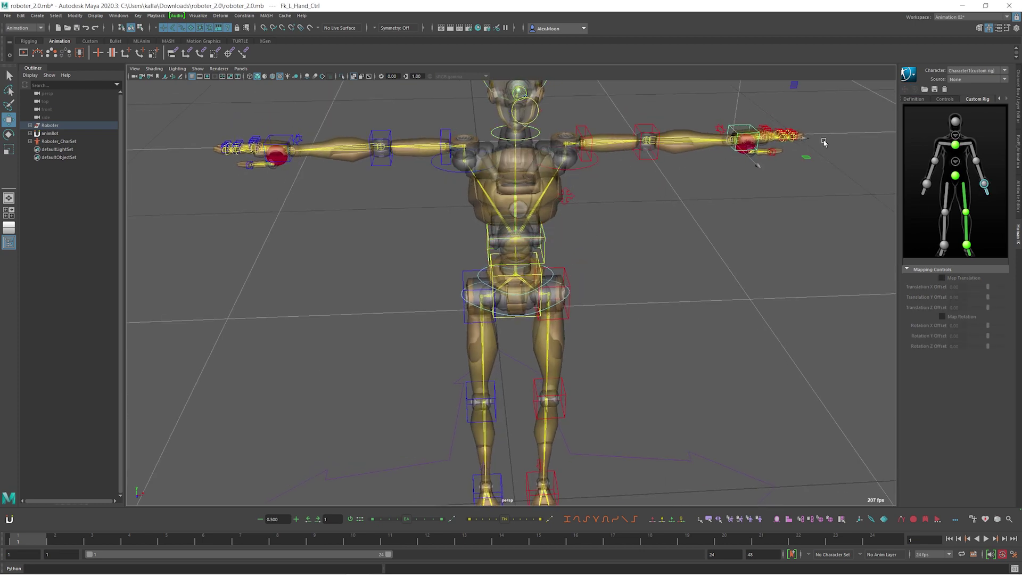
right_click(989, 188)
click(982, 196)
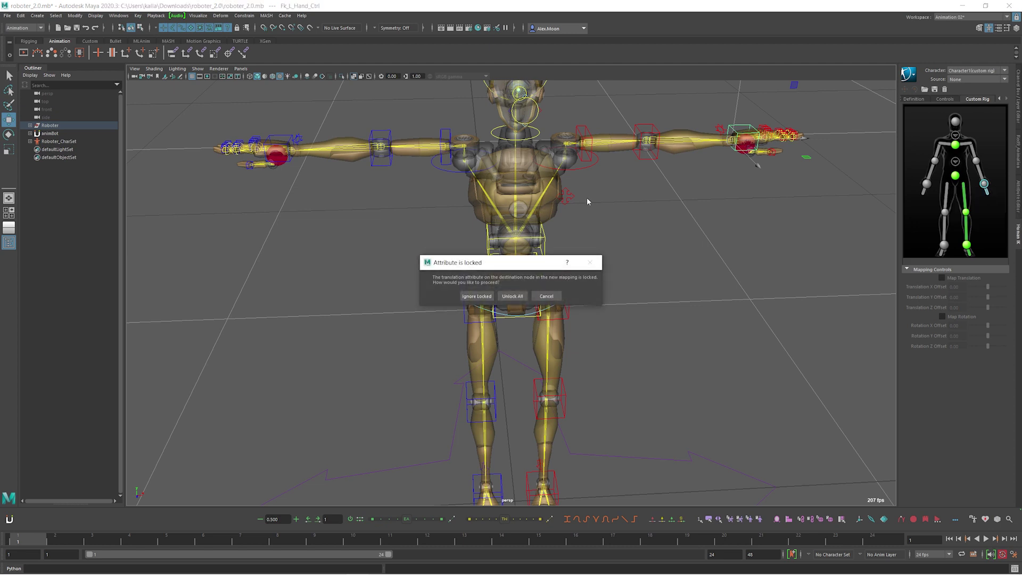
click(518, 297)
Assign fk_L_Elbow_Ctrl to the left elbow effector of the custom rig, unlocking all its locked attributes.
mouse_move(703, 169)
alt+mouse_down()
mouse_move(685, 193)
mouse_move(692, 160)
alt+mouse_up()
click(978, 161)
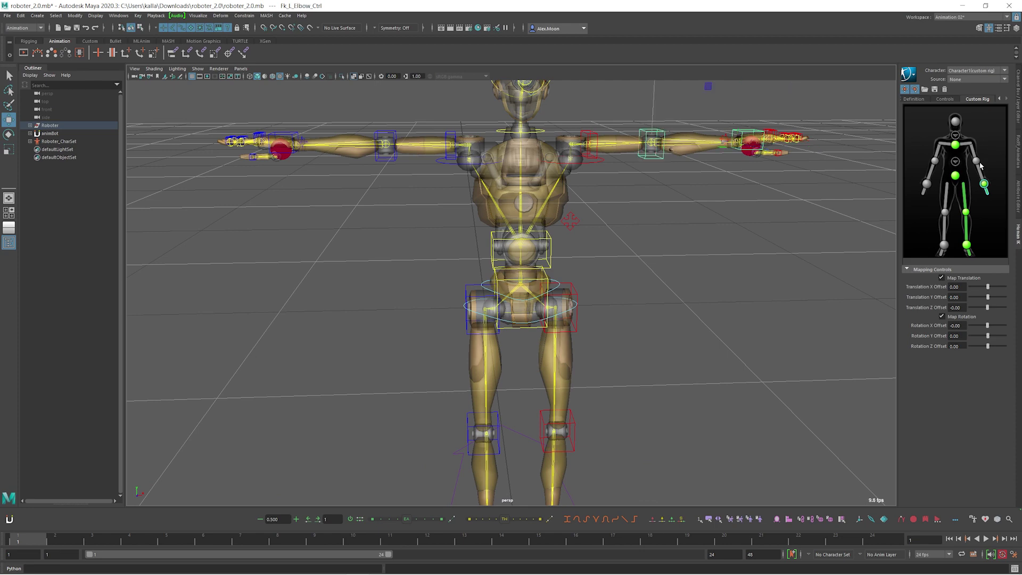
right_click(981, 166)
click(992, 169)
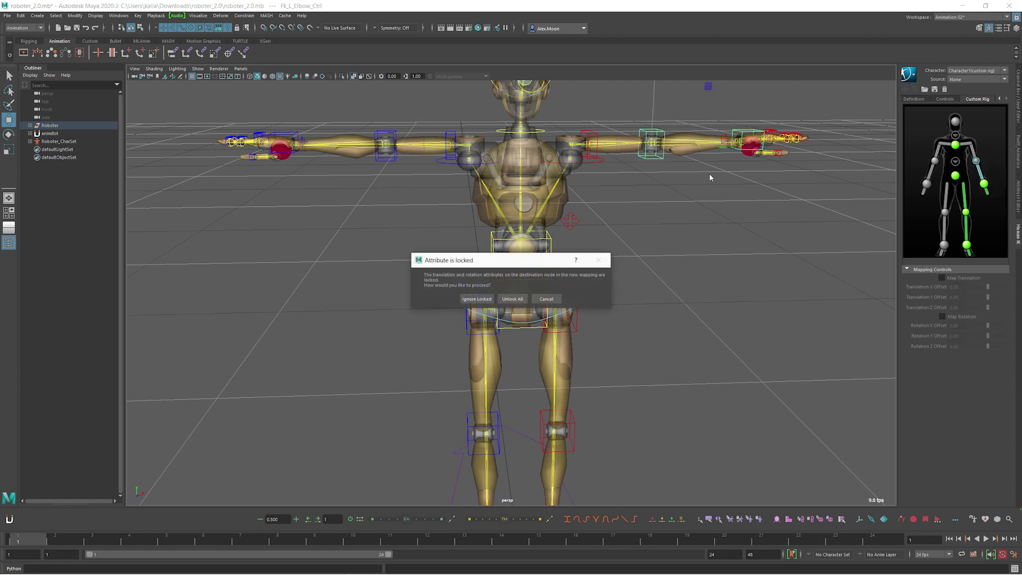
click(520, 298)
Assign fk_L_ArmTwist_Ctrl to the left upper arm effector of the custom rig, unlocking all its locked attributes.
alt+middle_drag(728, 151, 753, 192)
alt+right_drag(753, 191, 806, 199)
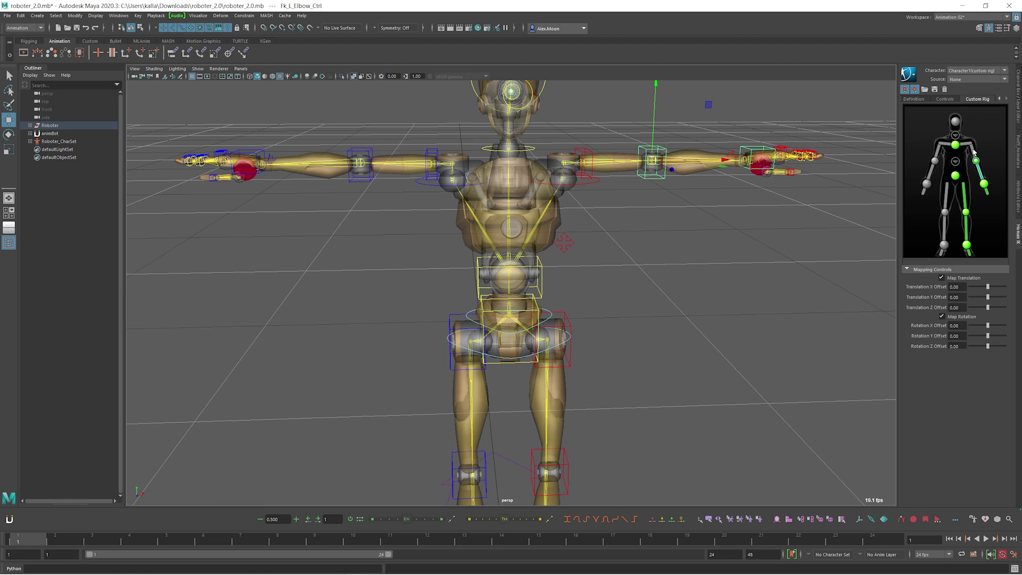
click(584, 153)
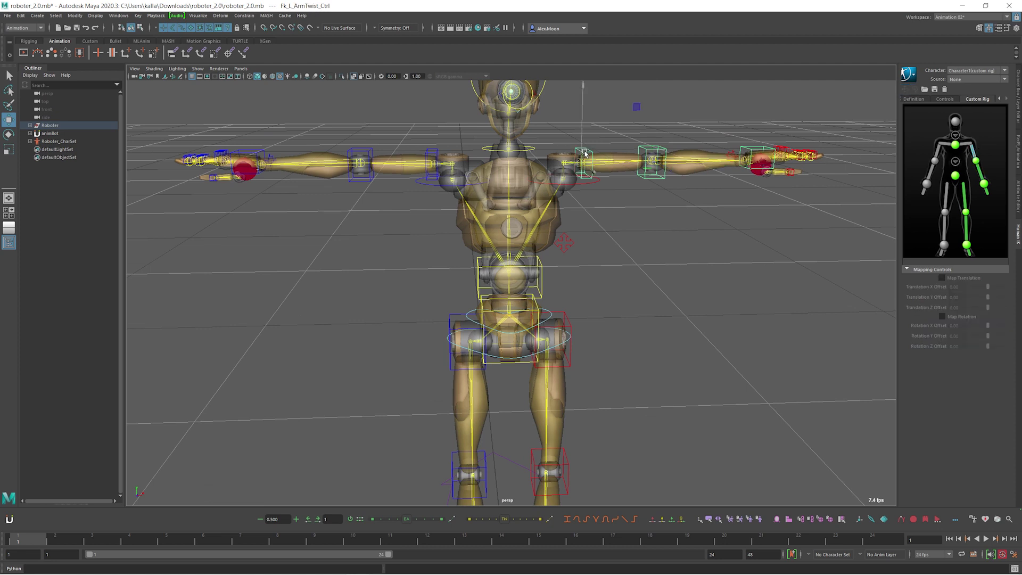
click(739, 154)
key(ctrl+z)
right_click(976, 154)
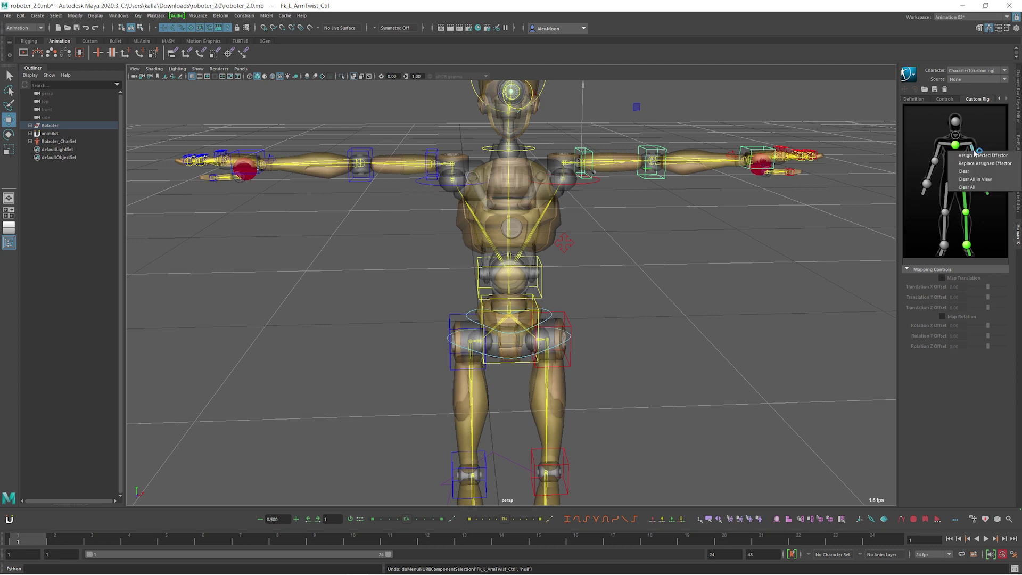
click(982, 152)
click(511, 296)
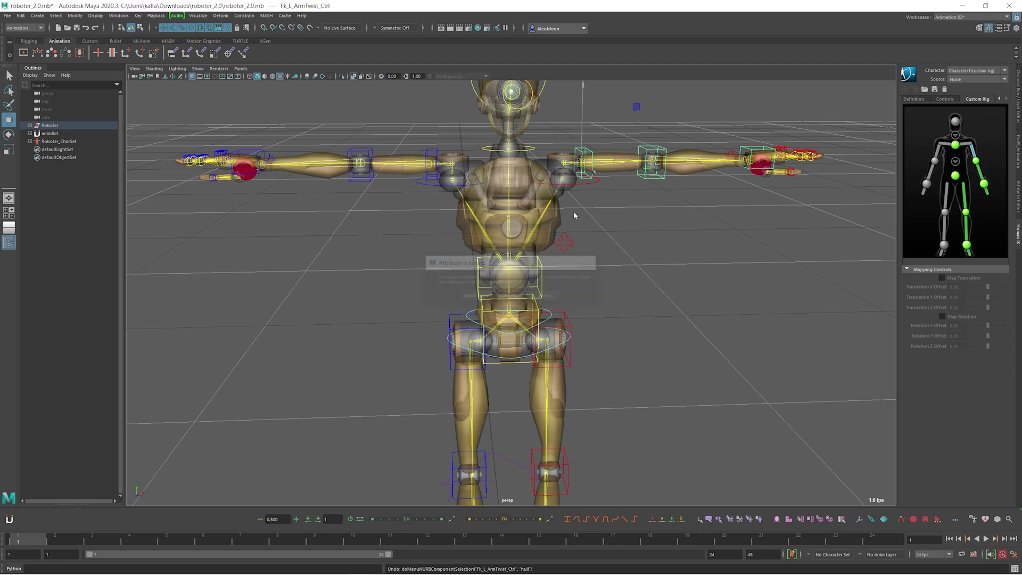
Assign the robot's left arm control at the shoulder to the left shoulder effector of the custom rig.
click(968, 145)
alt+drag(609, 192, 606, 190)
click(601, 178)
right_click(965, 146)
click(970, 150)
Assign fk_R_Foot_Ctrl to the right ankle effector of the custom rig.
alt+middle_drag(499, 216, 605, 153)
scroll(605, 153, down, 2)
alt+middle_drag(614, 308, 598, 208)
click(577, 395)
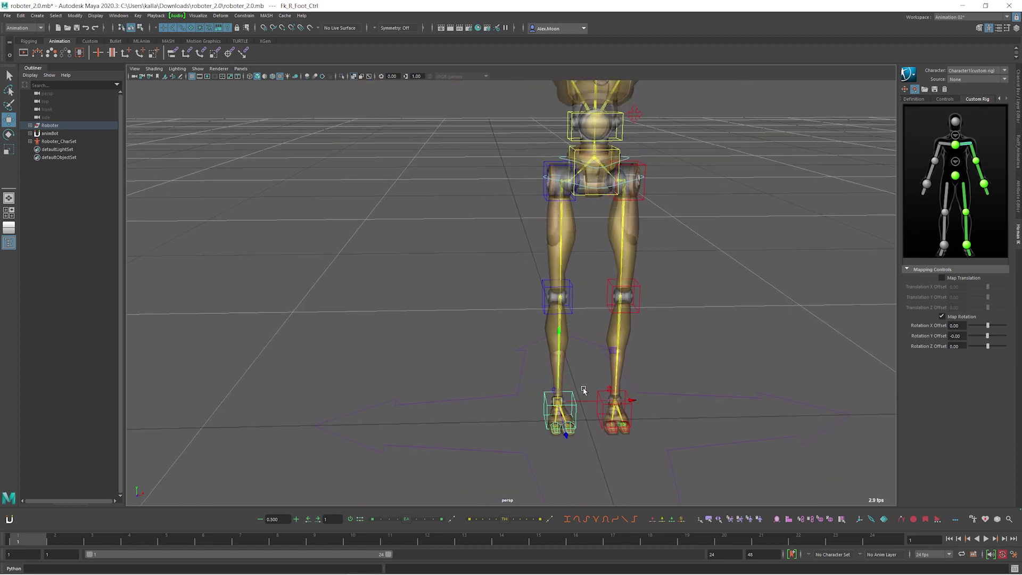
right_click(945, 246)
click(955, 249)
Assign the right knee and right hip controls to the right knee and right upper leg effectors.
click(557, 296)
click(551, 167)
right_click(946, 190)
click(959, 194)
Assign the robot's right hand control to the right wrist effector of the custom rig.
alt+middle_drag(708, 176, 716, 314)
scroll(716, 314, up, 1)
click(927, 185)
alt+drag(345, 153, 392, 154)
scroll(393, 154, up, 1)
click(391, 153)
right_click(927, 183)
click(942, 186)
Assign fk_R_Elbow_Ctrl to the right elbow effector of the custom rig, unlocking all its locked attributes.
alt+middle_drag(856, 201, 856, 221)
click(504, 182)
right_click(935, 160)
click(951, 165)
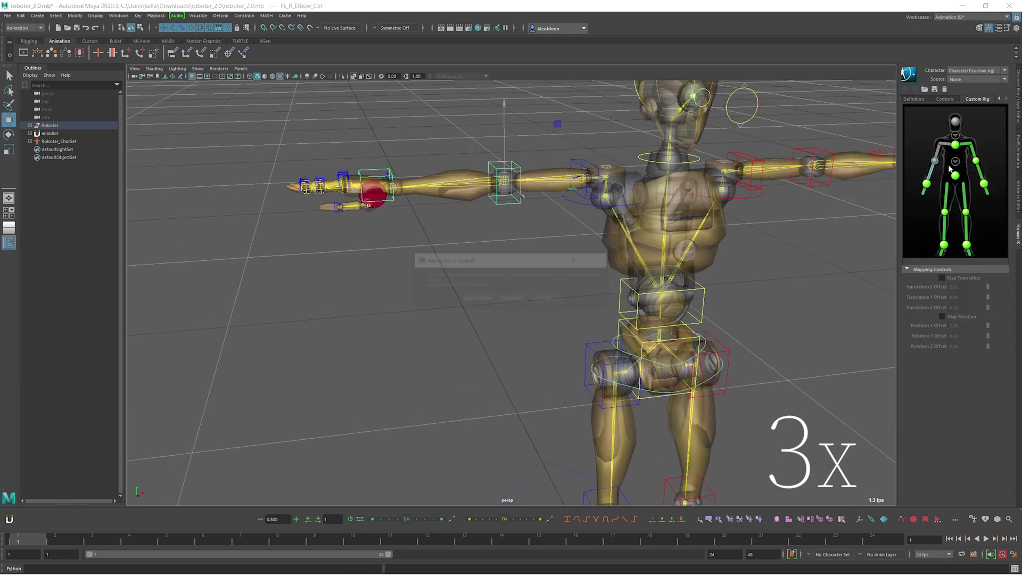
click(516, 298)
Assign the right arm twist control to the right upper arm effector, unlocking all its locked attributes.
click(939, 151)
alt+drag(600, 180, 605, 166)
click(597, 170)
right_click(934, 149)
click(950, 152)
click(513, 297)
Assign fk_R_Arm_Ctrl to the right shoulder effector of the custom rig.
alt+middle_drag(595, 250, 568, 267)
alt+drag(568, 266, 571, 250)
click(581, 222)
right_click(946, 143)
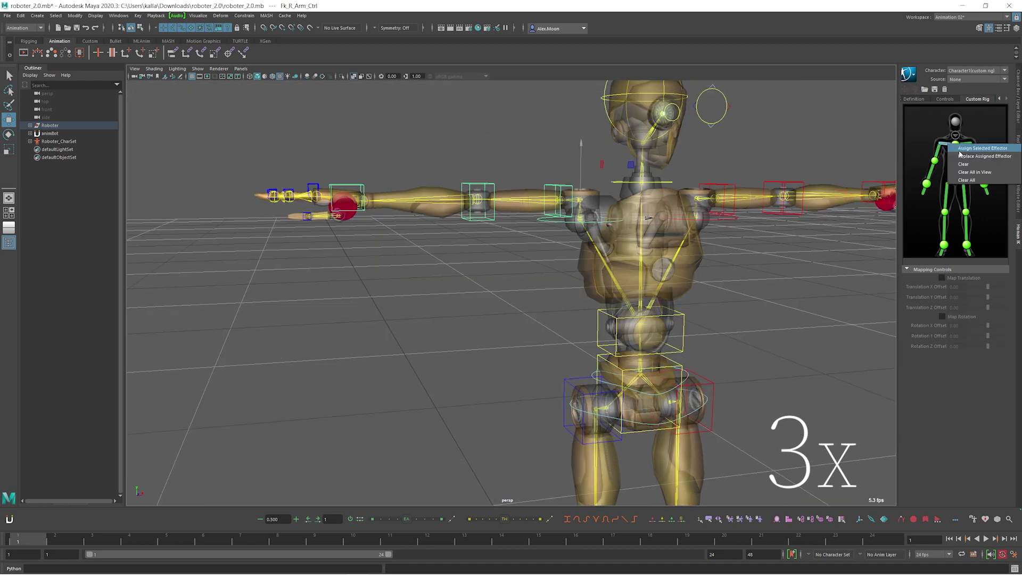
click(961, 147)
Assign Neck_Ctrl to the neck effector in the custom rig's detailed neck view.
click(955, 135)
click(956, 189)
alt+drag(719, 160, 691, 168)
click(658, 181)
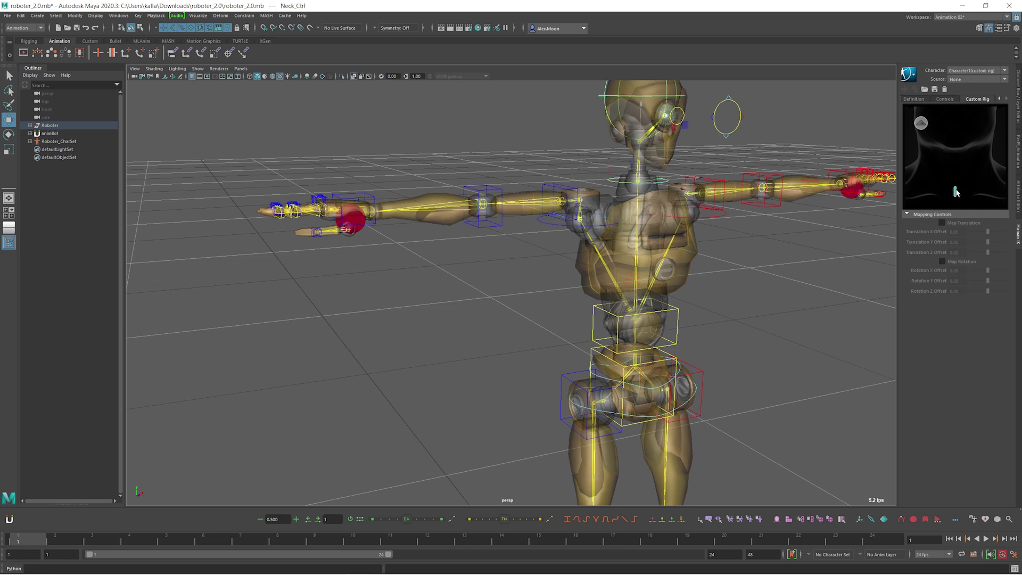
scroll(924, 130, down, 3)
Assign fk_Head_Ctrl to the head effector of the custom rig, unlocking all its locked attributes.
click(953, 120)
alt+middle_drag(640, 111, 628, 153)
click(596, 130)
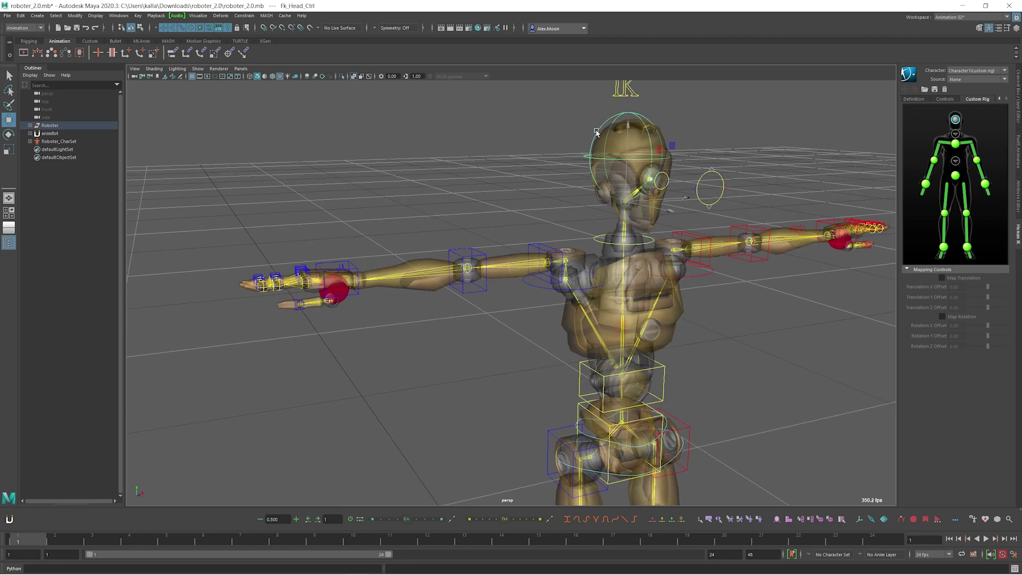
right_click(958, 121)
click(974, 123)
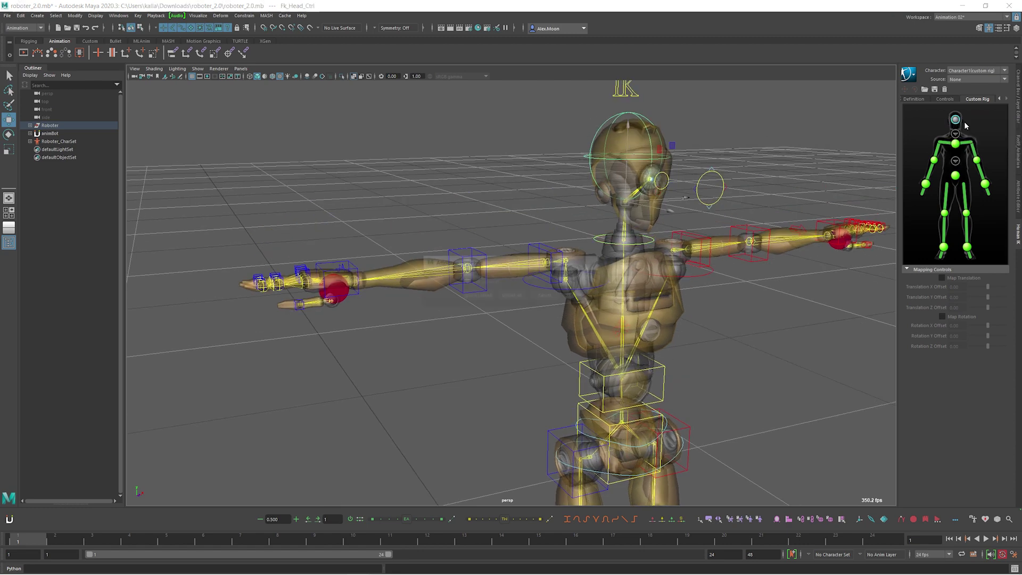
click(513, 296)
Check the custom rig mapping against the whole robot and clear the control selection.
scroll(691, 247, down, 5)
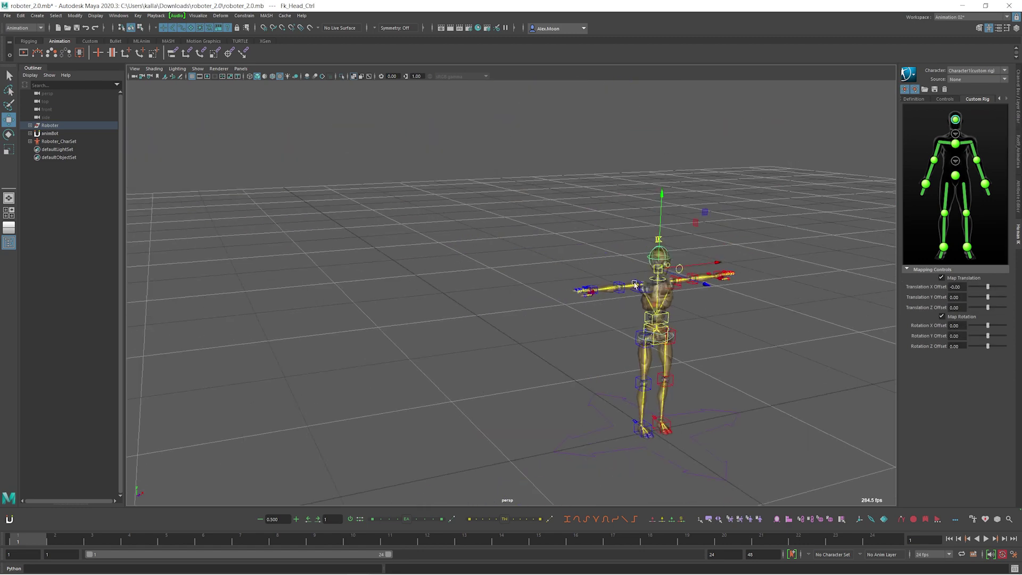
alt+middle_drag(575, 242, 647, 261)
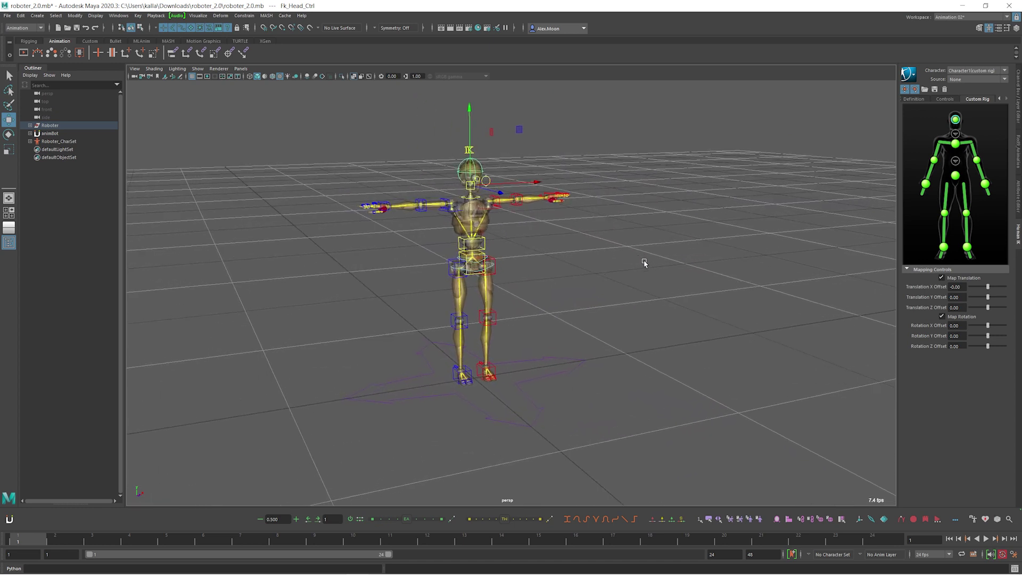
click(921, 100)
click(985, 100)
alt+drag(712, 213, 624, 290)
click(624, 290)
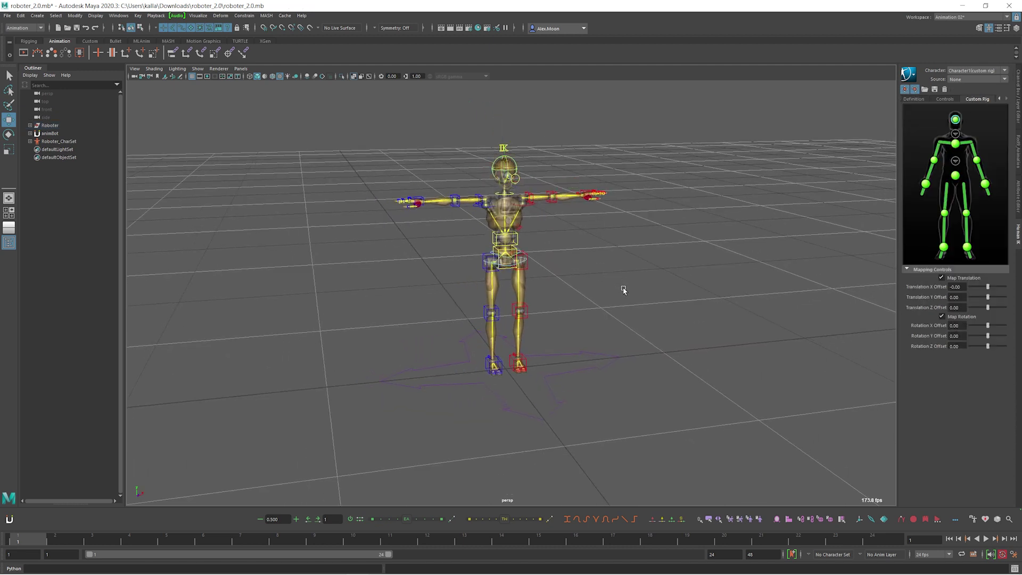
Open the Rokoko Motion Library and move its window toward the middle of the viewport.
click(121, 15)
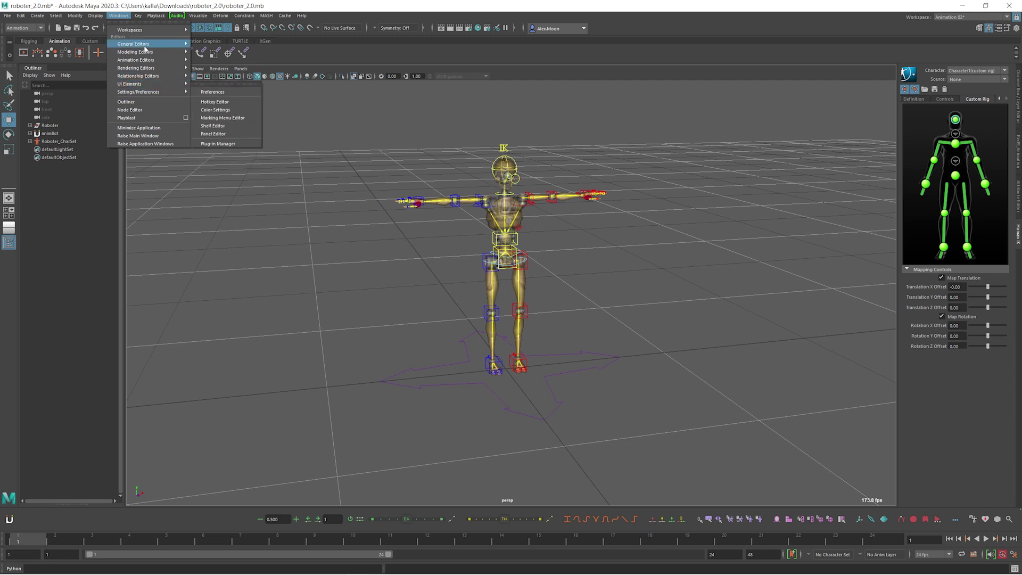
mouse_move(147, 53)
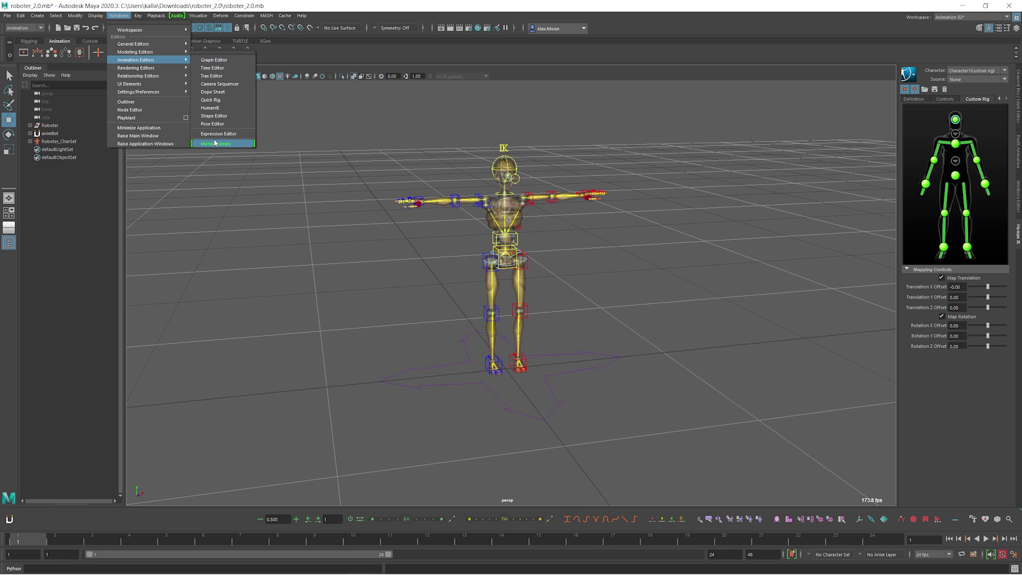
click(221, 144)
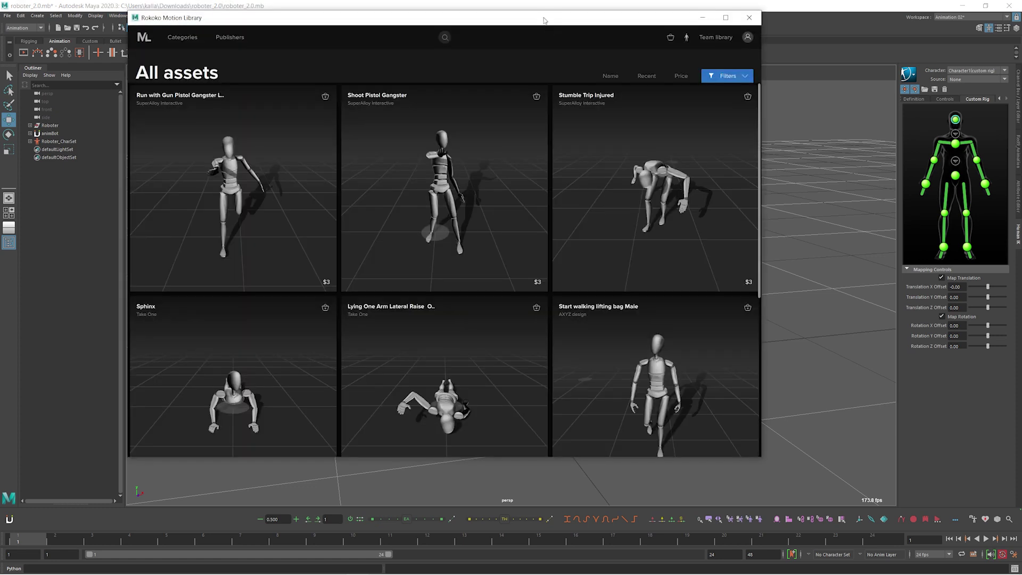
drag(543, 21, 582, 20)
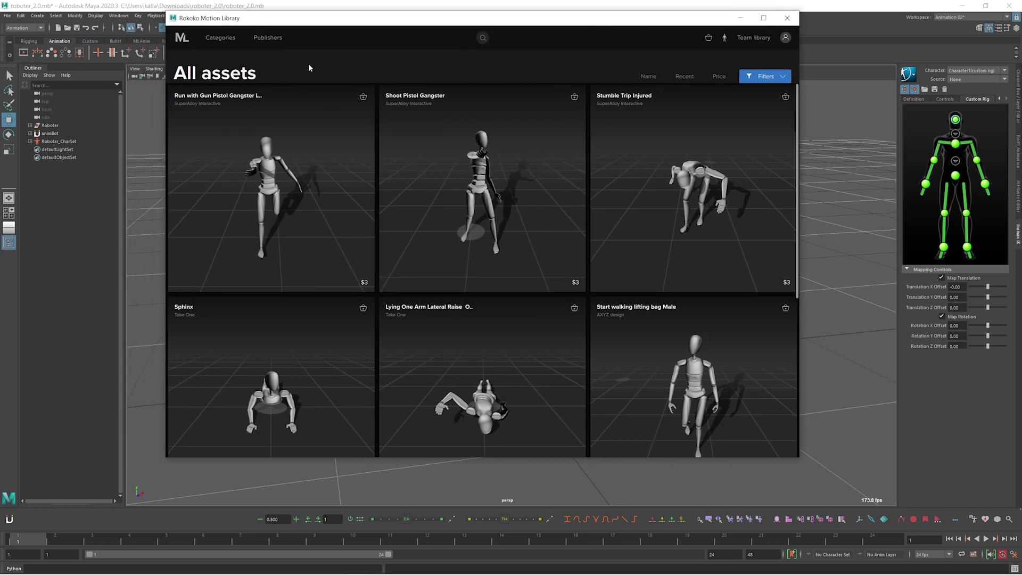
drag(404, 18, 429, 20)
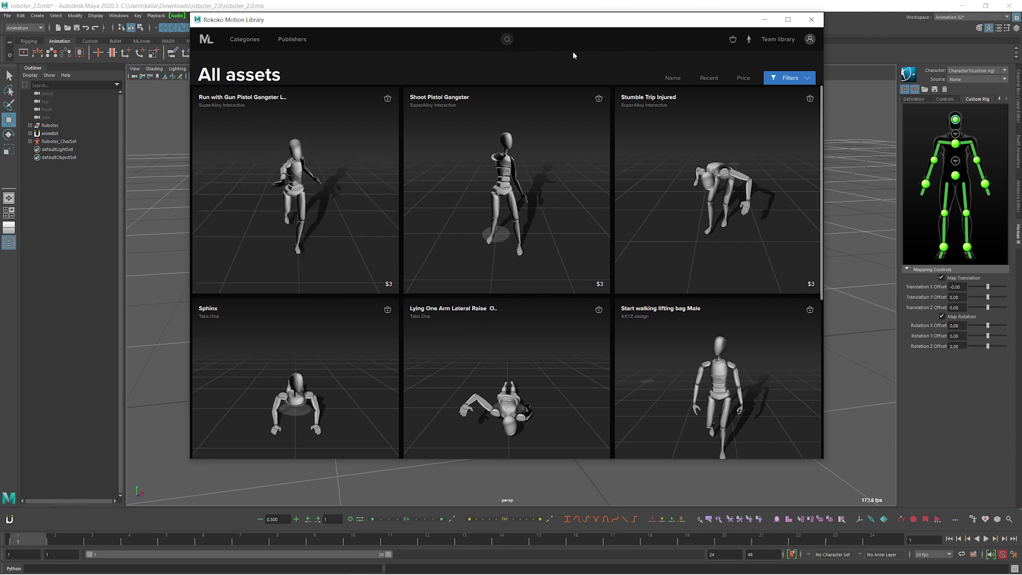
Search the motion library for "combo" and open the Saber Combo 1 animation.
click(515, 41)
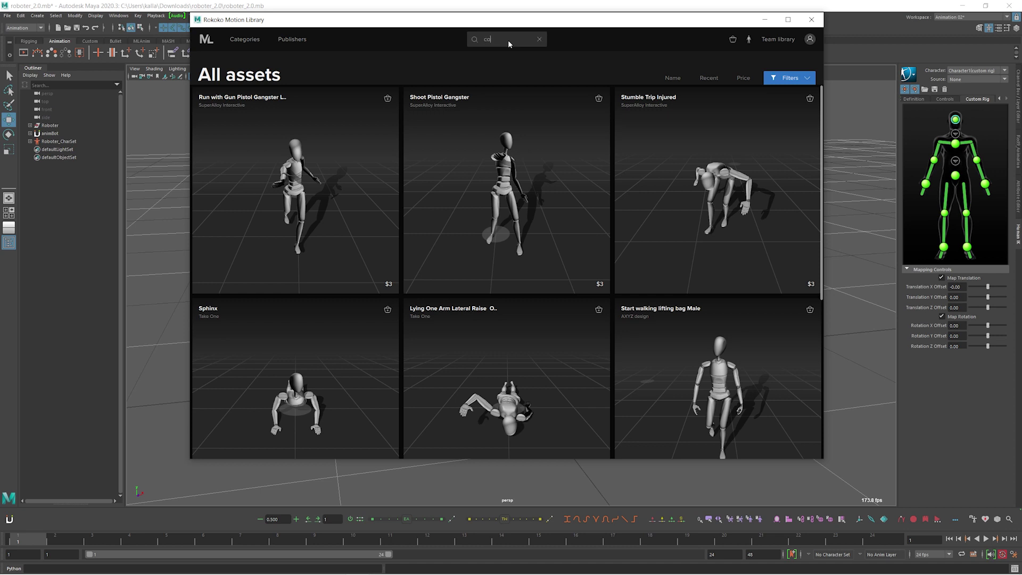
text(o)
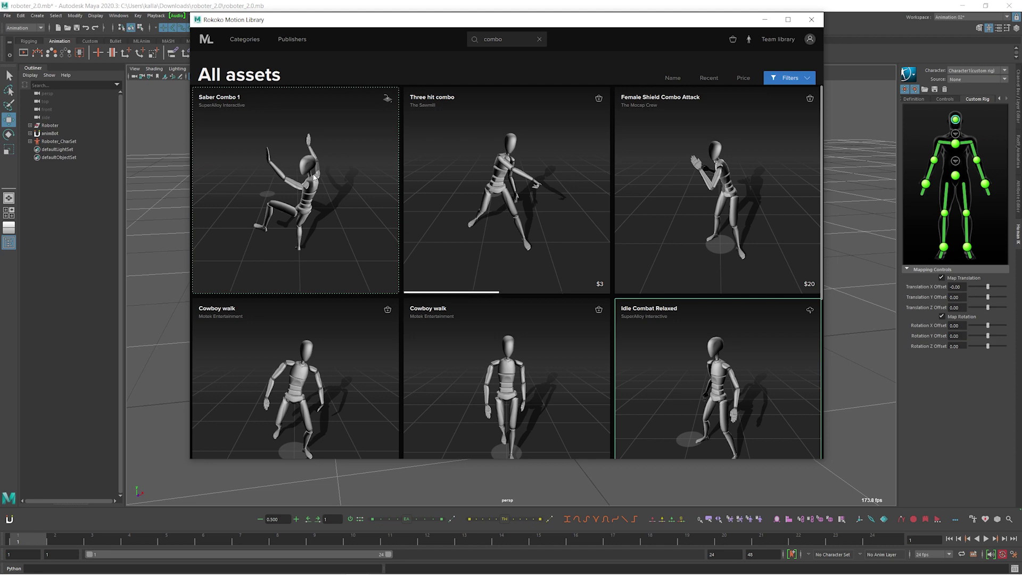
click(319, 149)
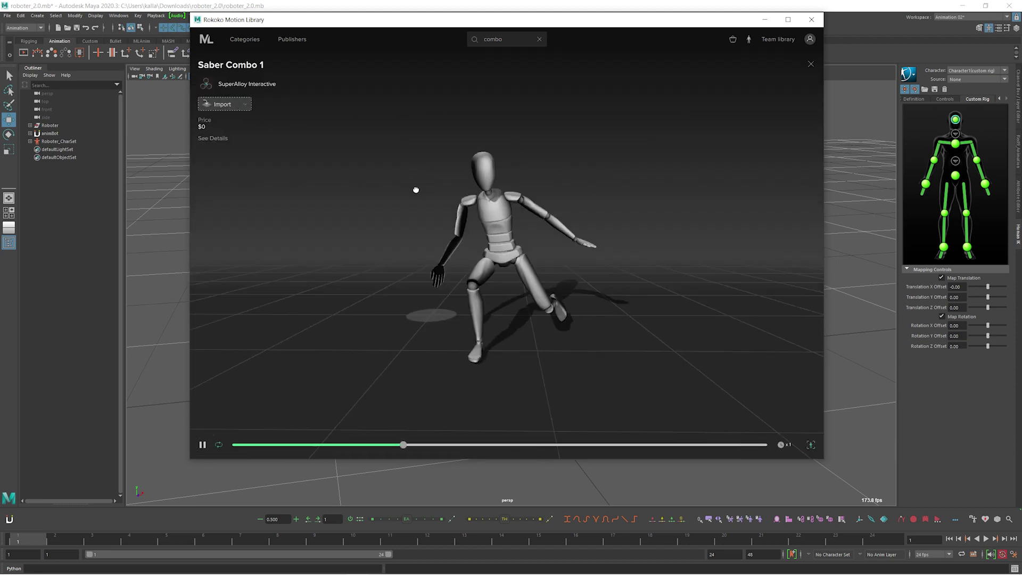
Import the Saber Combo 1 animation into the scene, pause its preview and minimize the motion library.
click(222, 105)
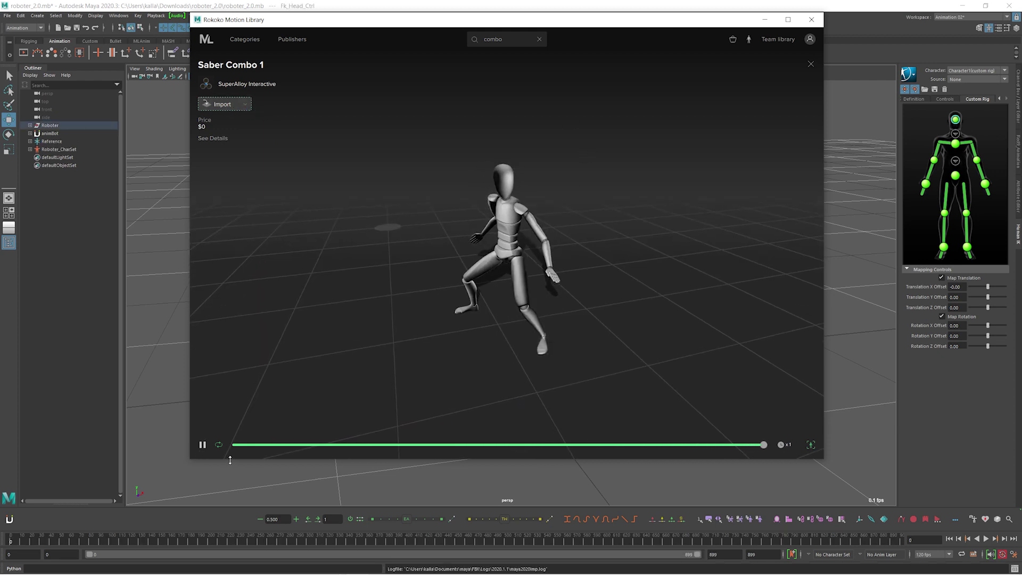
click(202, 445)
click(766, 23)
Examine the imported motion skeleton's size and joints next to the robot at the start of the timeline.
scroll(639, 181, down, 6)
alt+middle_drag(712, 160, 606, 229)
scroll(692, 307, up, 5)
click(529, 155)
click(512, 172)
alt+right_drag(606, 230, 634, 251)
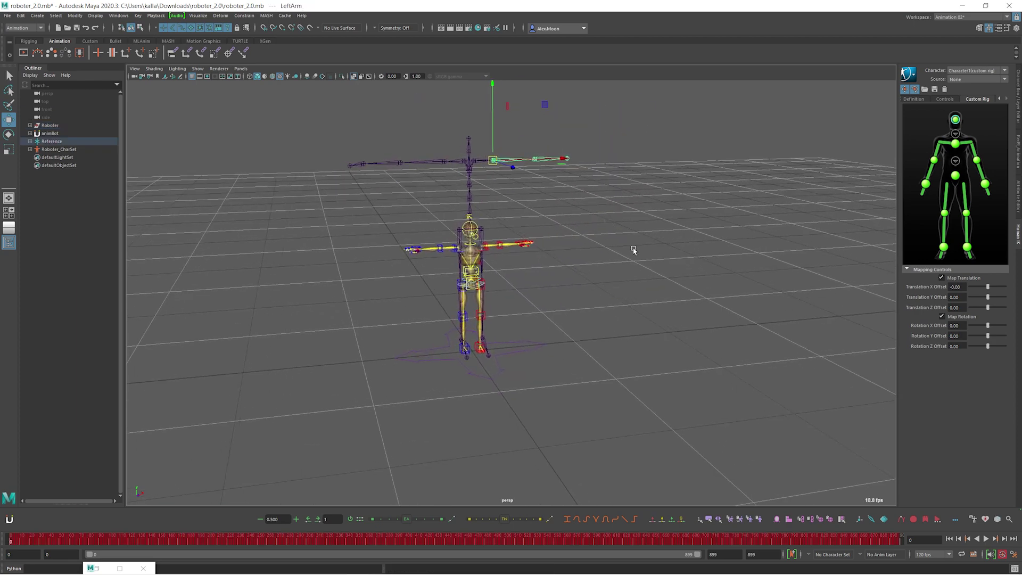
mouse_move(12, 539)
mouse_down()
mouse_move(201, 538)
mouse_move(9, 540)
mouse_up()
scroll(817, 266, up, 1)
alt+middle_drag(809, 265, 816, 274)
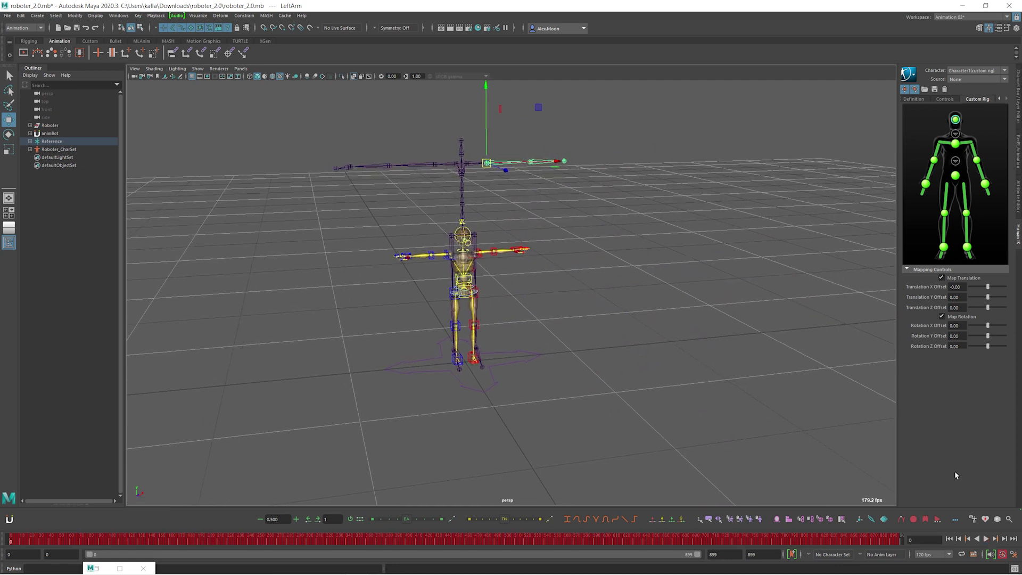
Set the scene's time slider frame rate to 30 fps and save the preferences.
click(1015, 555)
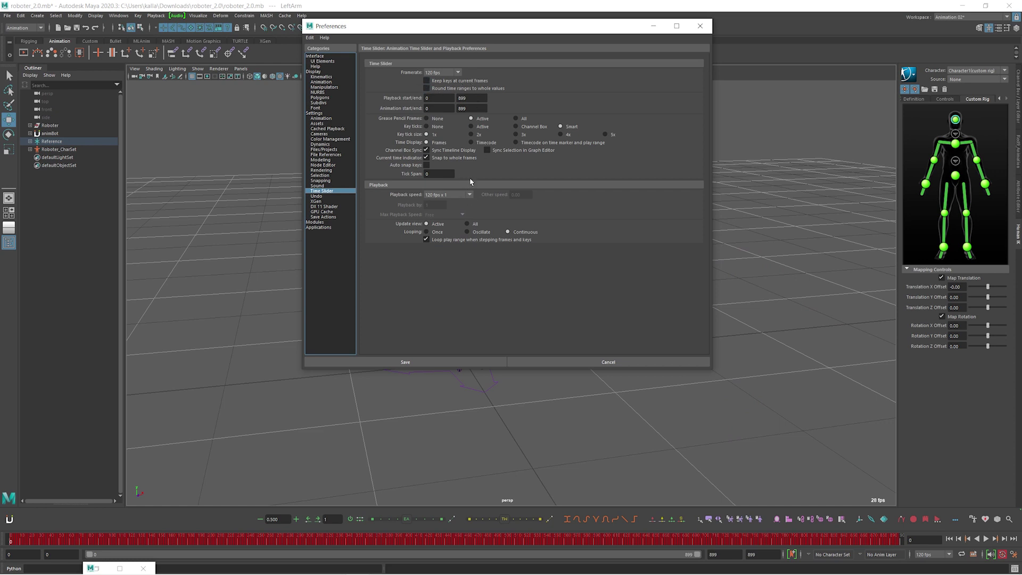
click(461, 196)
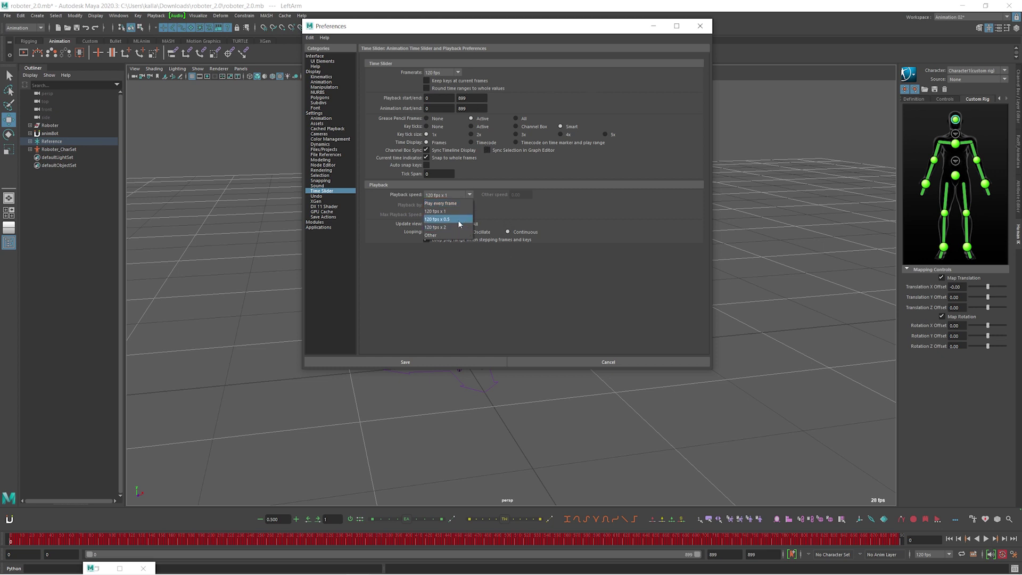
key(Escape)
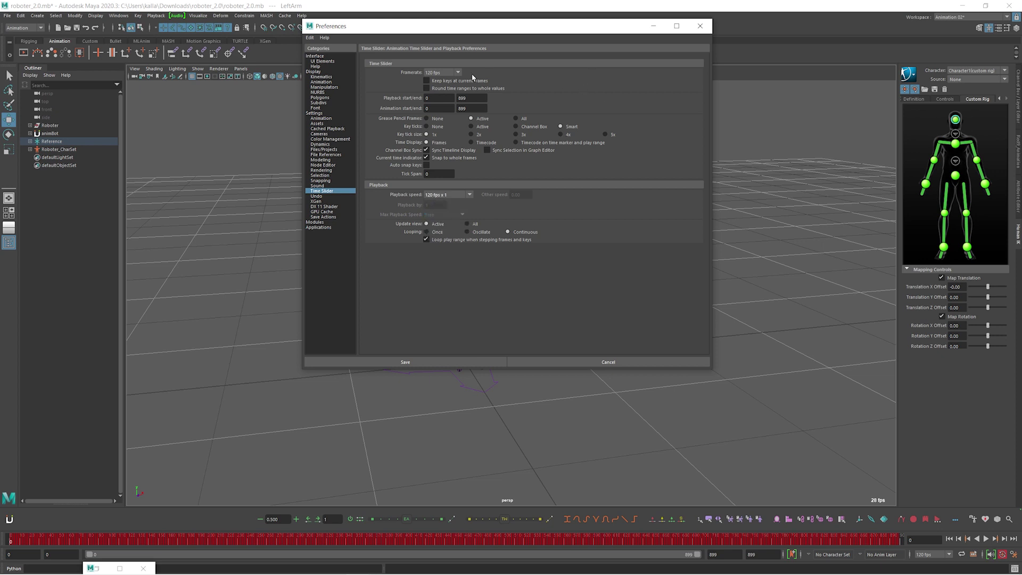
click(445, 72)
scroll(440, 127, up, 2)
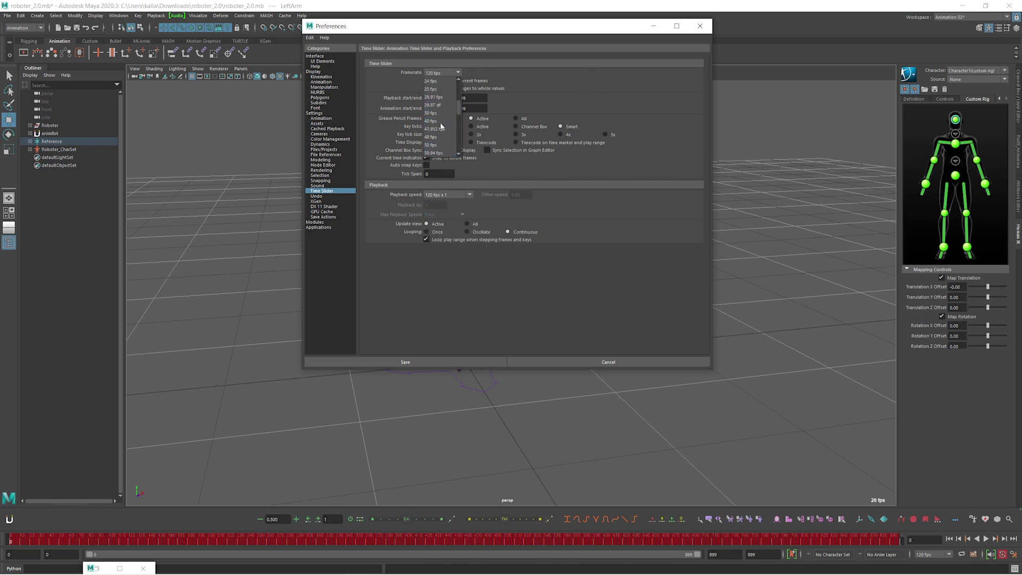
click(441, 113)
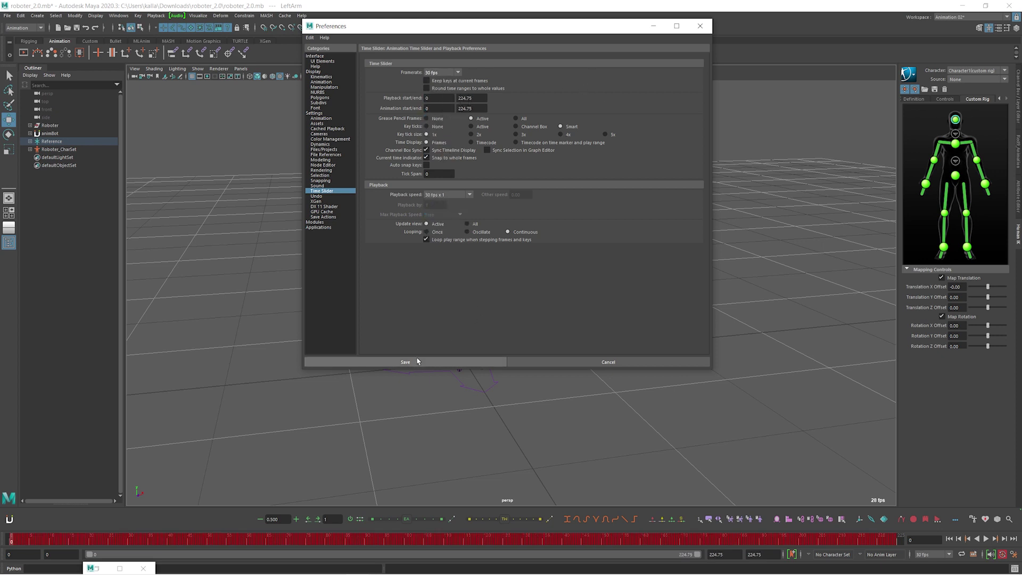
click(469, 362)
scroll(604, 299, down, 1)
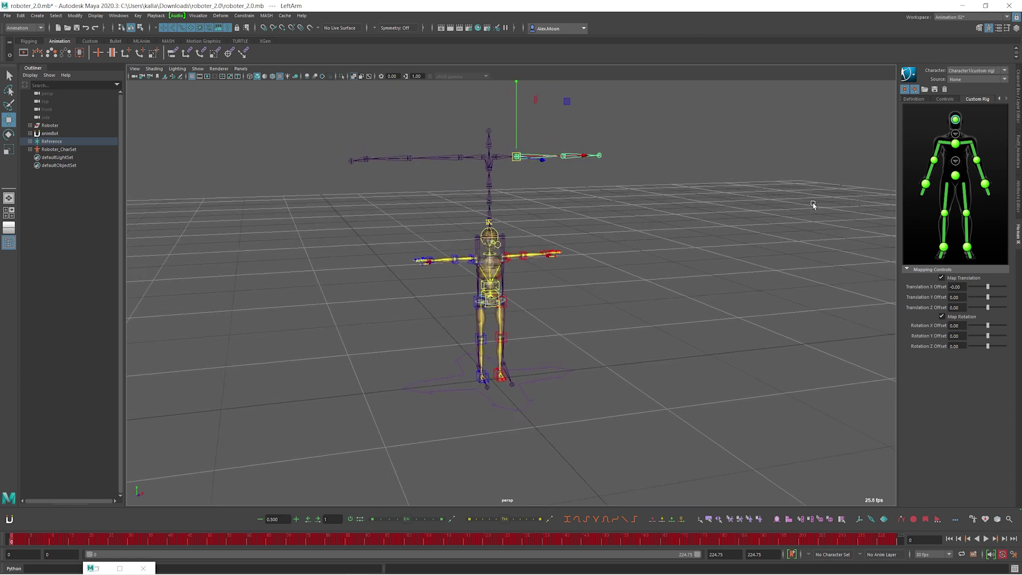
Examine the motion skeleton's spine and arm joints above the robot and the available HumanIK character and source options.
alt+right_drag(719, 195, 730, 219)
click(756, 209)
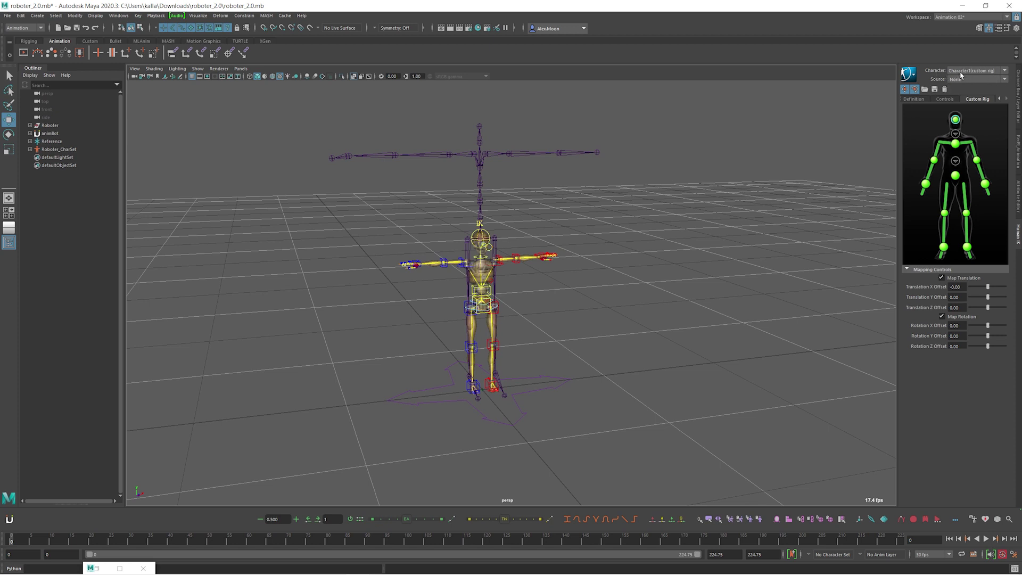
click(963, 71)
click(918, 43)
click(529, 156)
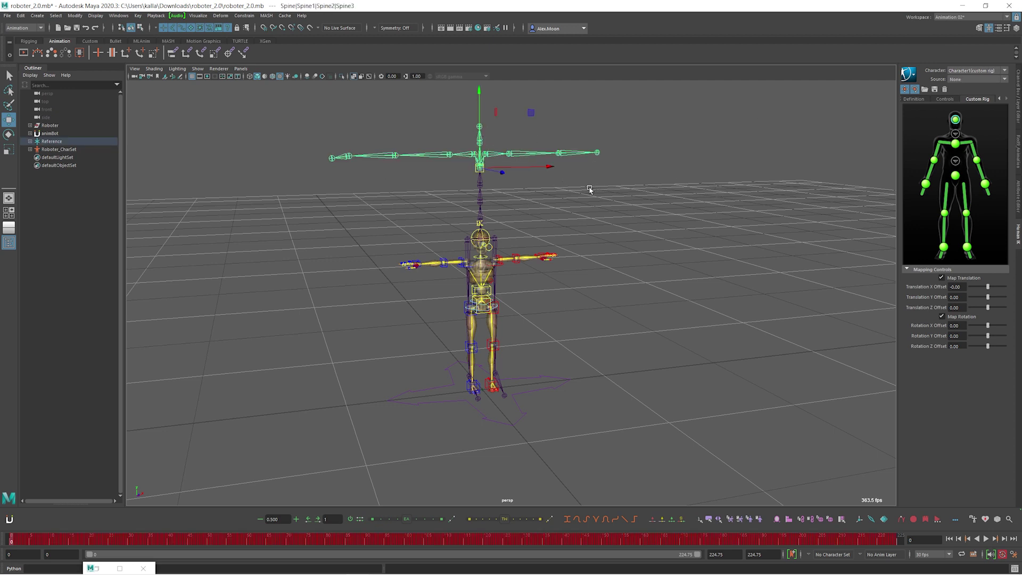
click(627, 193)
drag(627, 194, 423, 113)
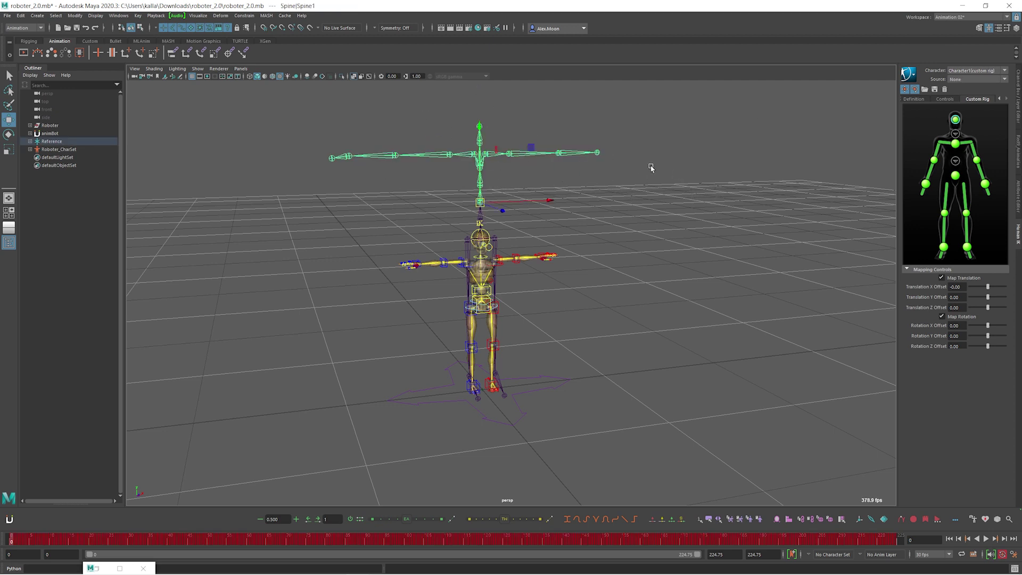
click(977, 83)
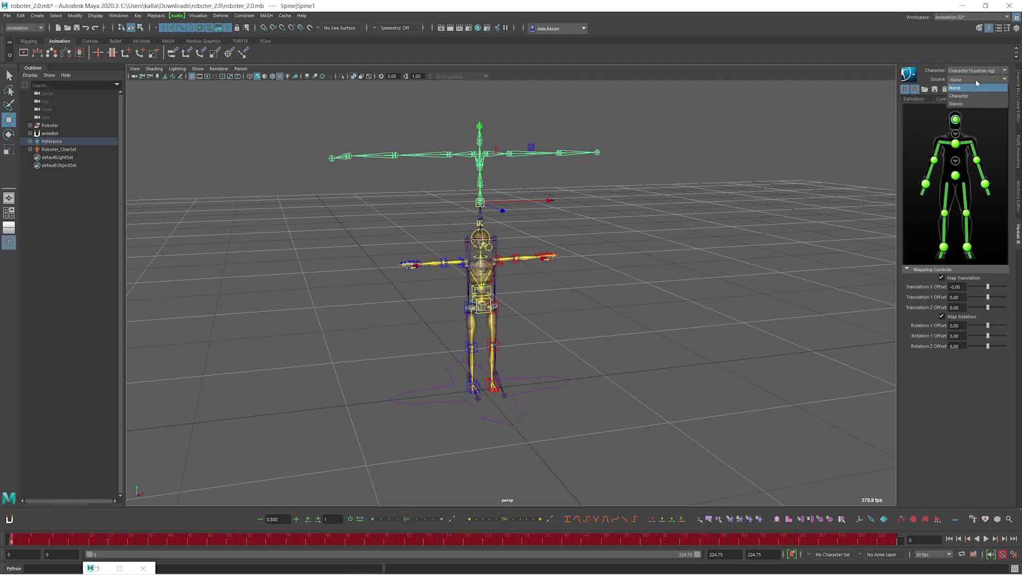
click(608, 90)
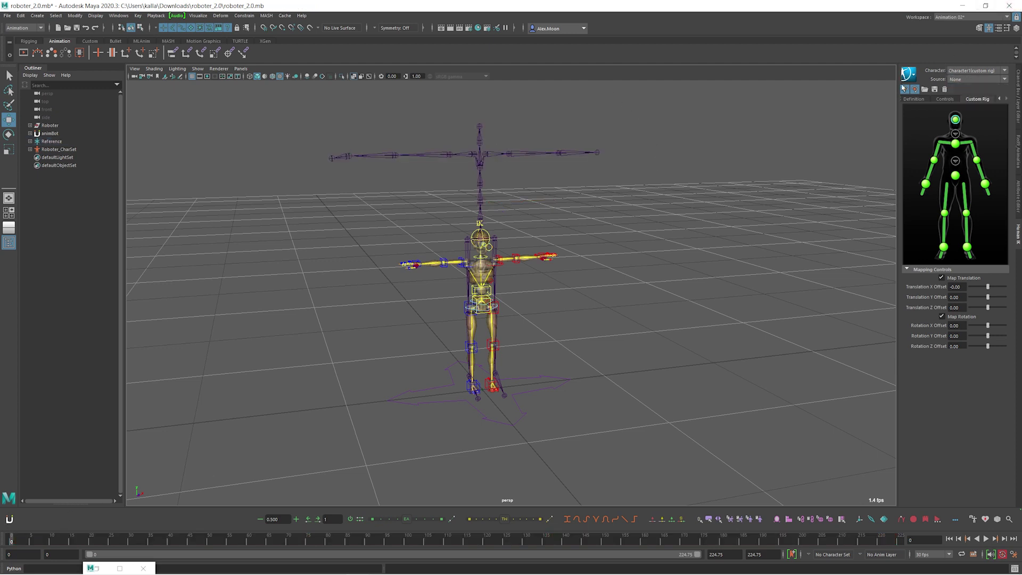
alt+right_drag(530, 282, 532, 322)
alt+middle_drag(532, 322, 574, 282)
alt+middle_drag(501, 243, 509, 249)
scroll(477, 267, up, 2)
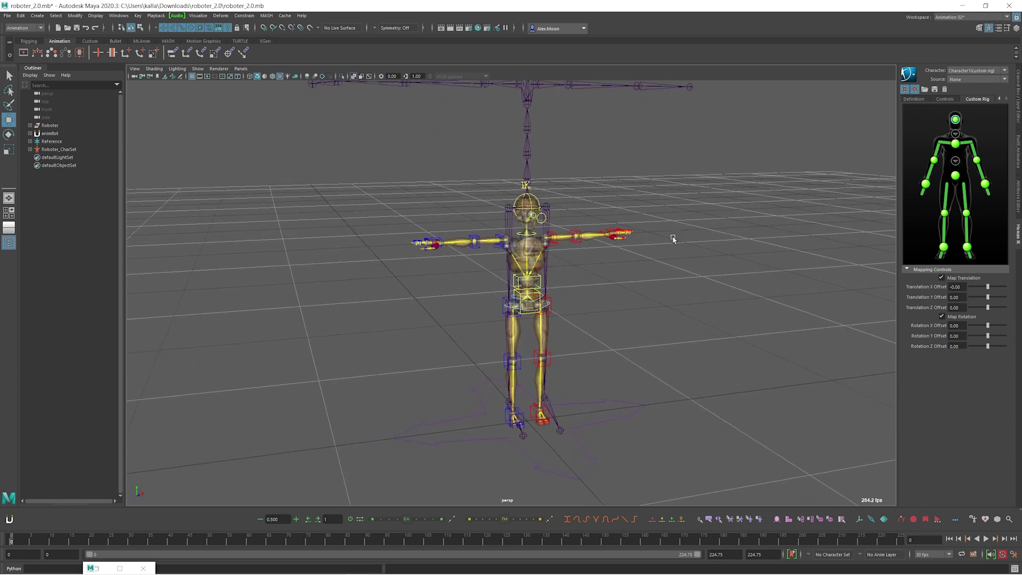
Keep the robot's custom rig as the HumanIK character and set its source to Character.
click(988, 72)
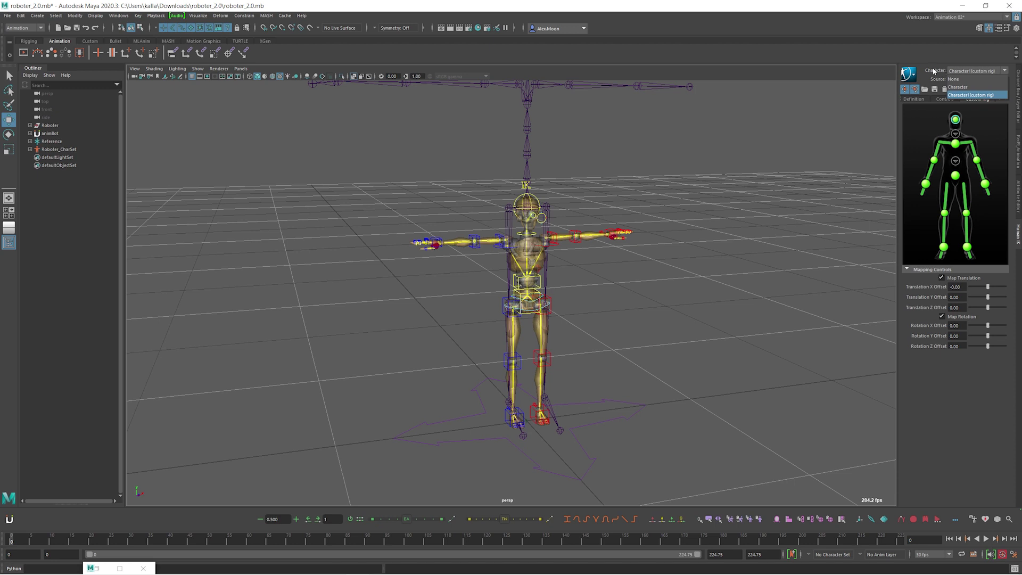
click(934, 71)
click(972, 74)
click(975, 96)
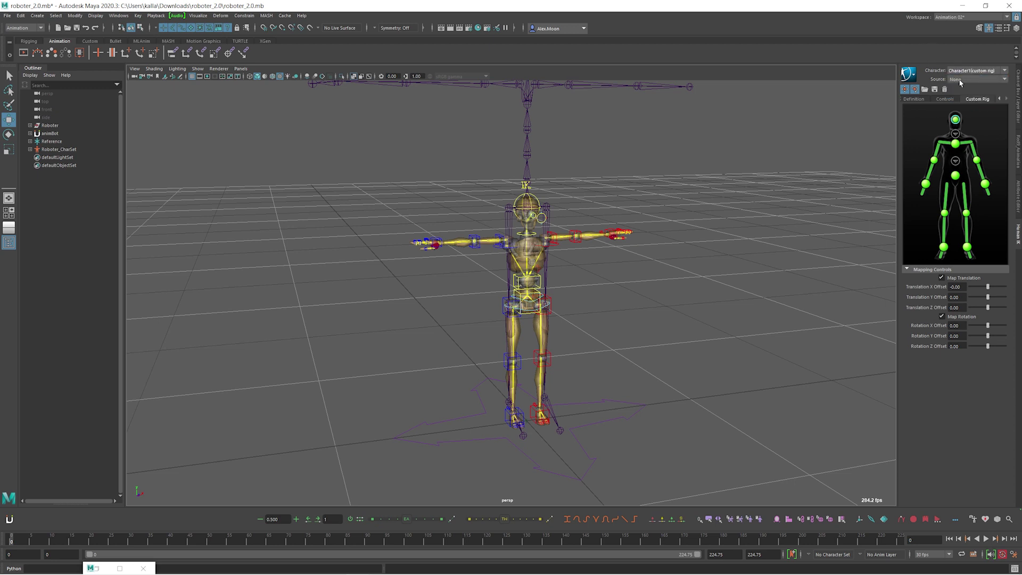
alt+drag(587, 139, 601, 168)
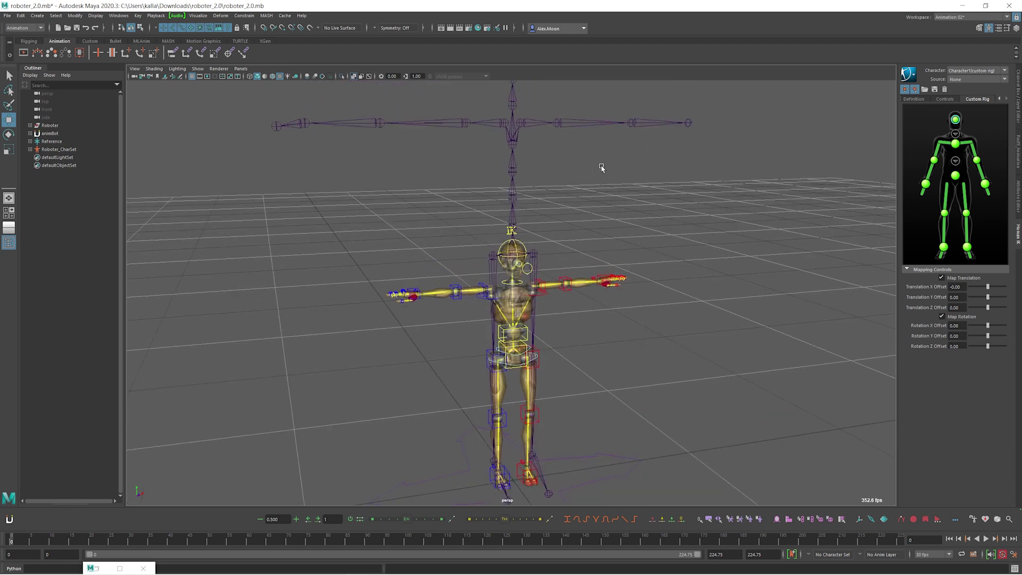
alt+drag(863, 128, 840, 144)
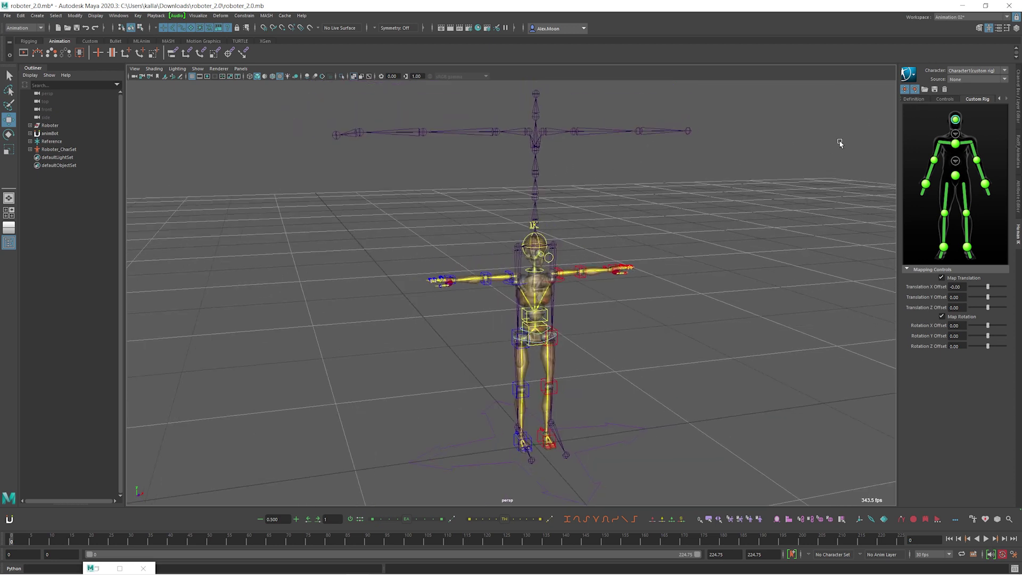
click(990, 80)
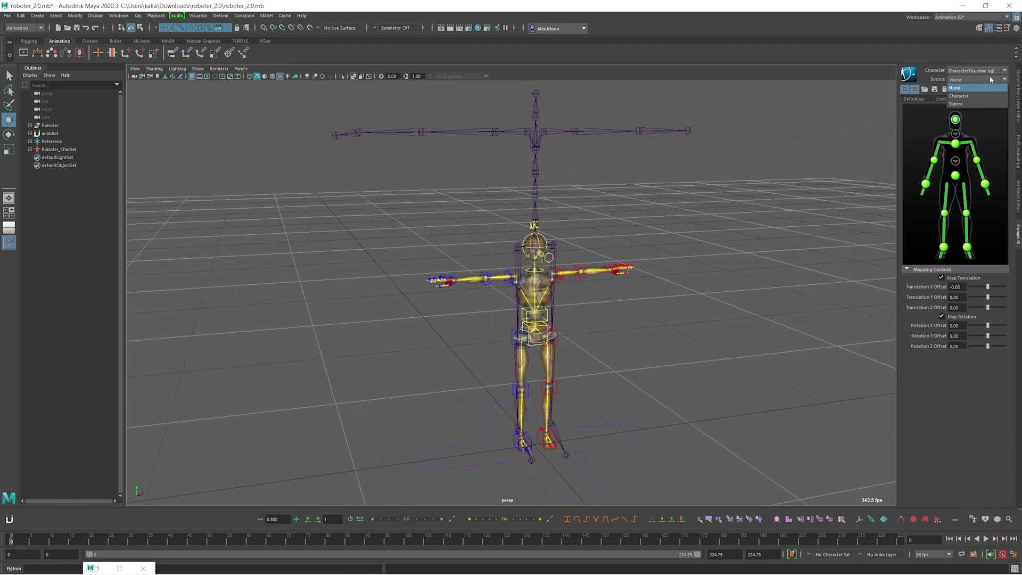
click(971, 97)
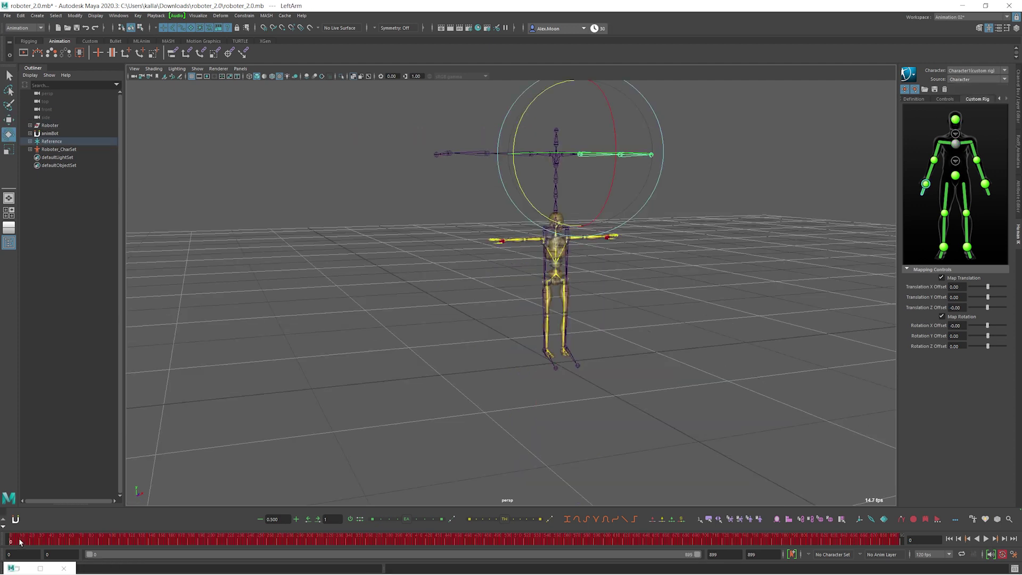
Scrub and play the timeline to compare the robot's motion with the imported skeleton.
drag(18, 541, 145, 542)
alt+middle_drag(700, 288, 673, 299)
key(alt+v)
click(741, 319)
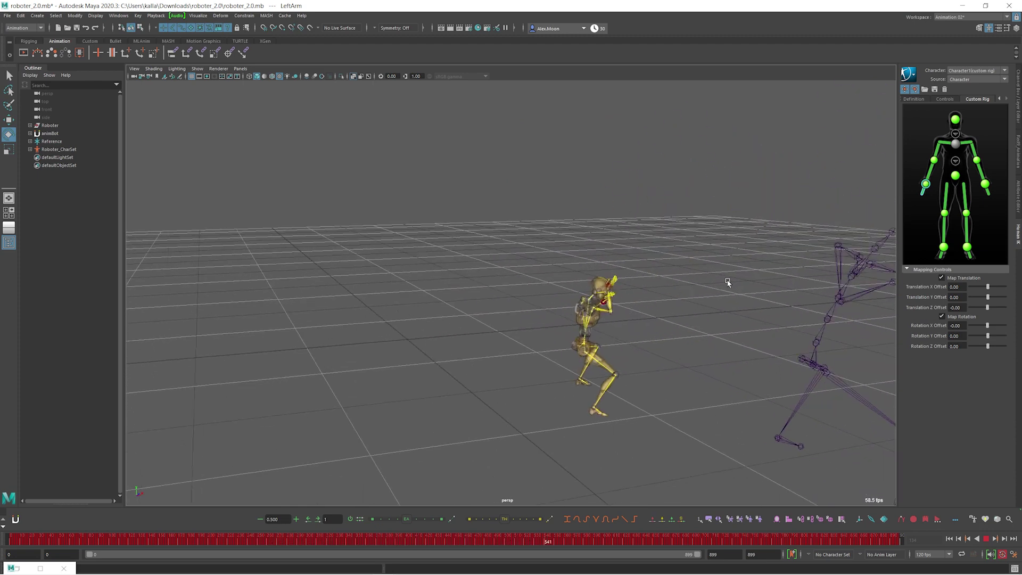
key(Escape)
Turn off the viewport's X-ray shading and play the animation on the solid robot.
alt+middle_drag(537, 153, 406, 102)
scroll(406, 103, up, 1)
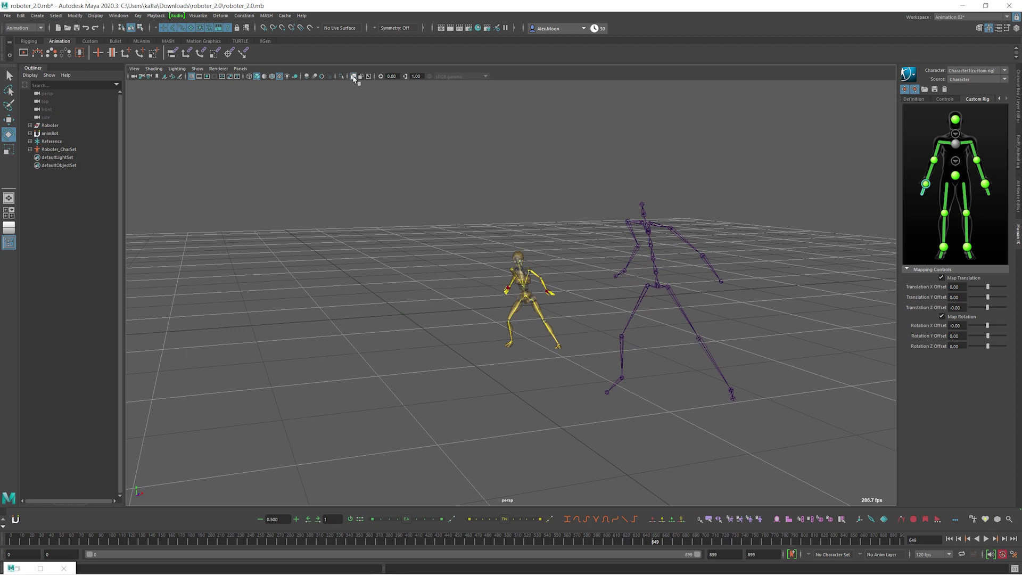
scroll(559, 178, up, 2)
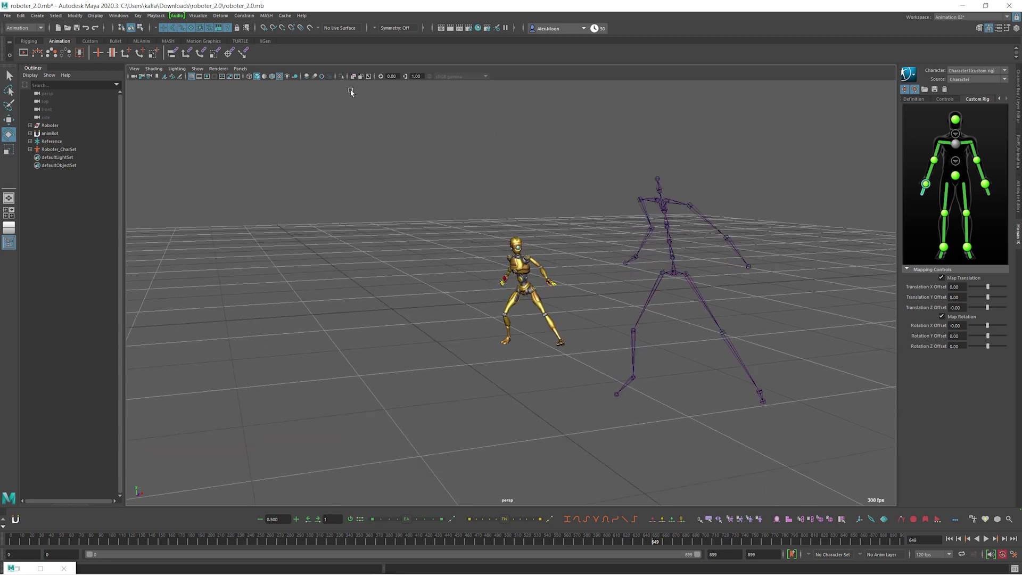
key(alt+v)
scroll(583, 170, up, 3)
scroll(581, 182, up, 1)
alt+middle_drag(580, 182, 570, 155)
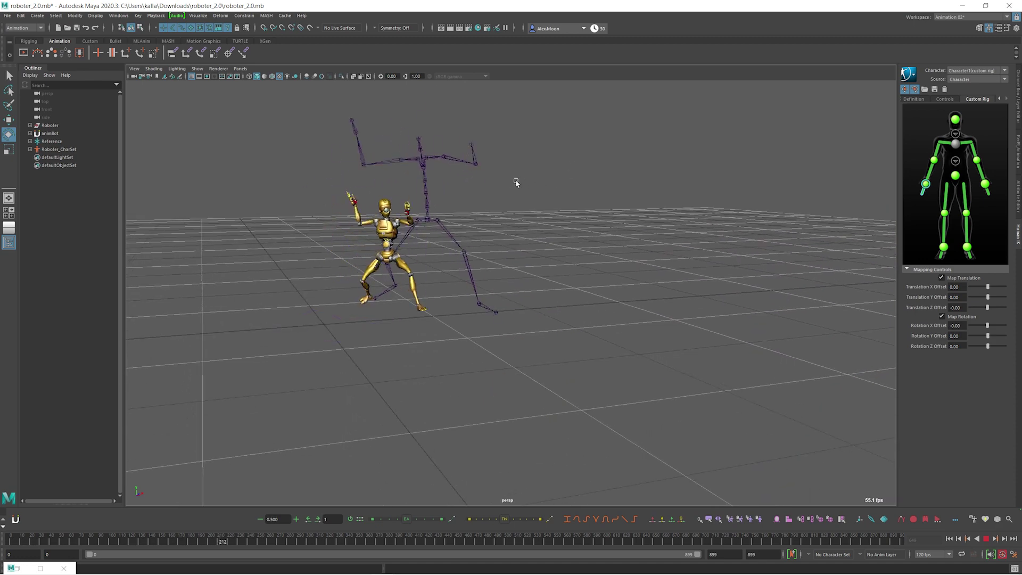
Stop at frame 192 and replay the retargeted motion from a low viewing angle.
alt+drag(752, 399, 784, 368)
key(alt+v)
click(202, 539)
scroll(620, 285, down, 1)
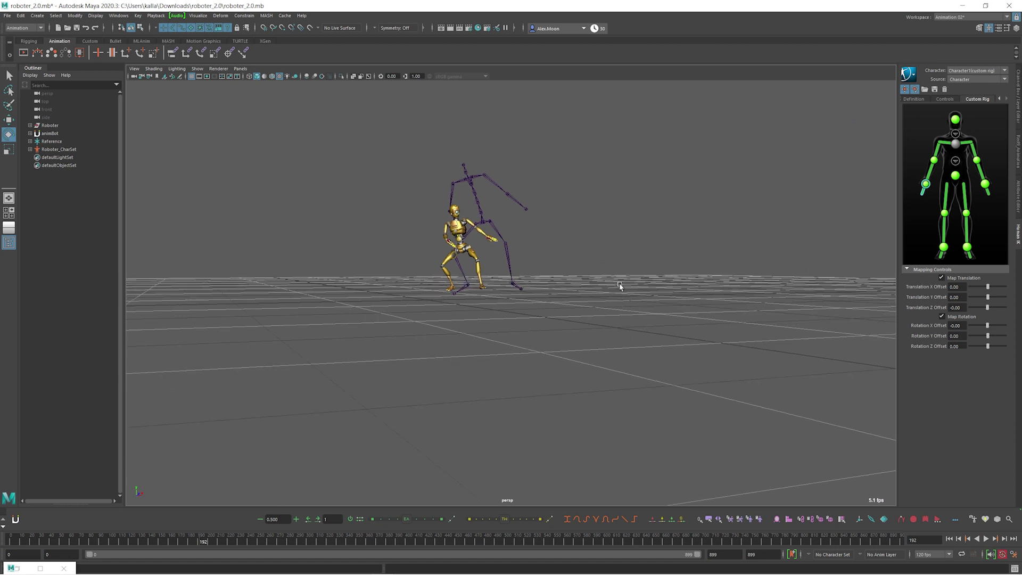
key(alt+v)
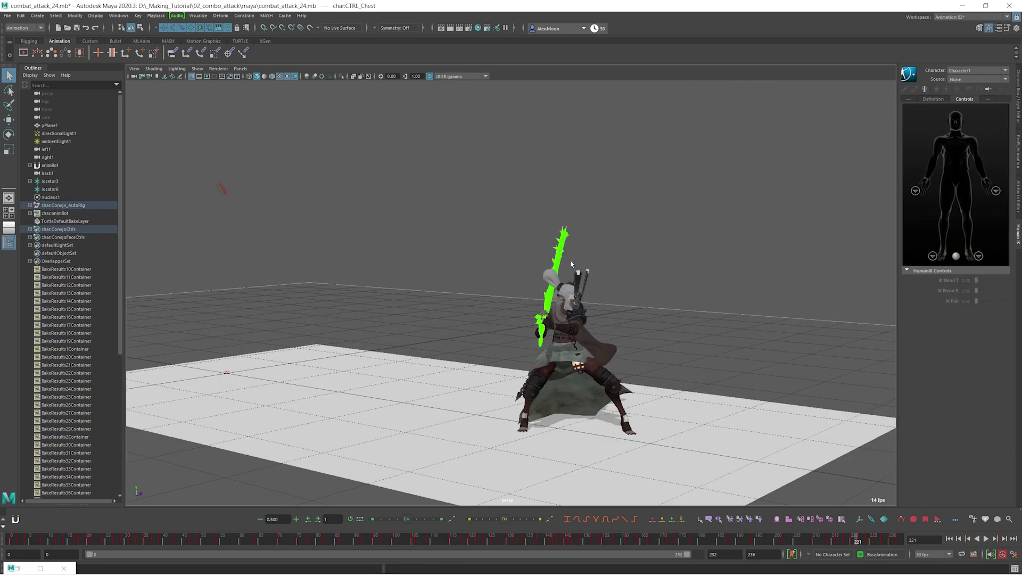
Play and scrub the sword attack animation in the combat_attack_24 scene to review the finished result.
alt+middle_drag(571, 264, 638, 238)
alt+drag(506, 328, 498, 305)
key(alt+v)
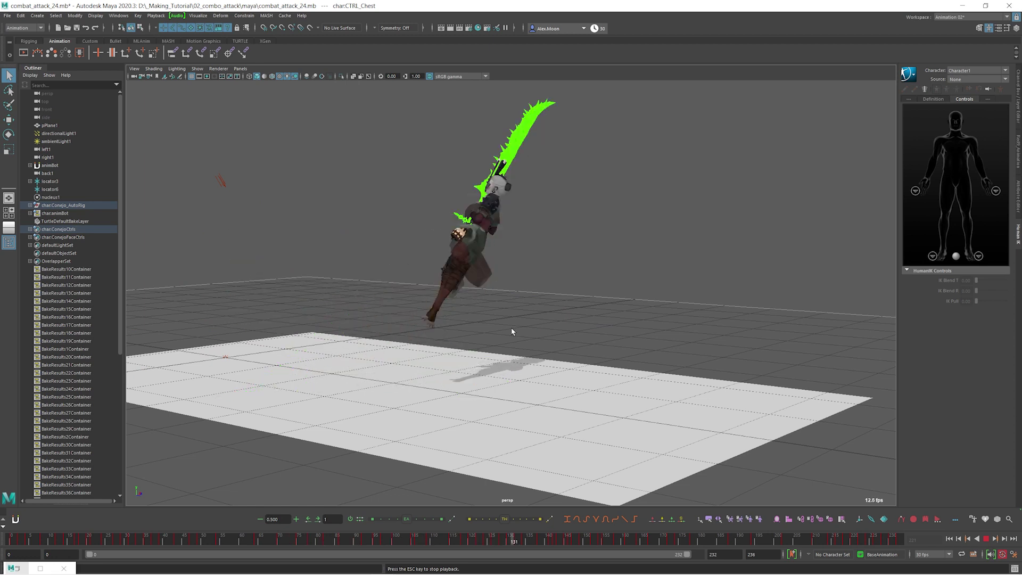
key(Escape)
drag(591, 541, 899, 513)
alt+right_drag(715, 313, 704, 338)
key(alt+v)
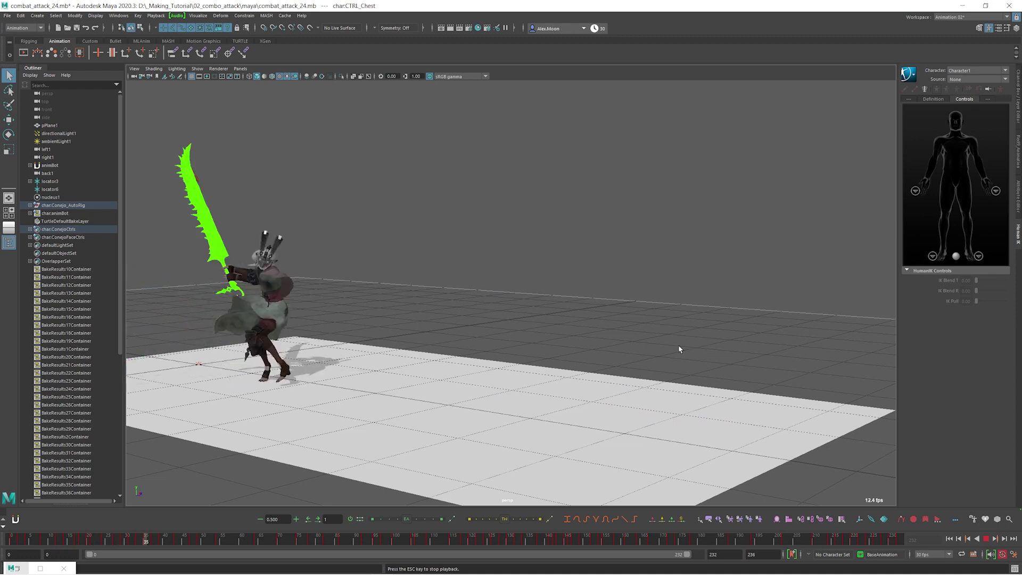
key(Escape)
Switch to the combat_attack_02 scene and show its animation layers.
mouse_move(420, 571)
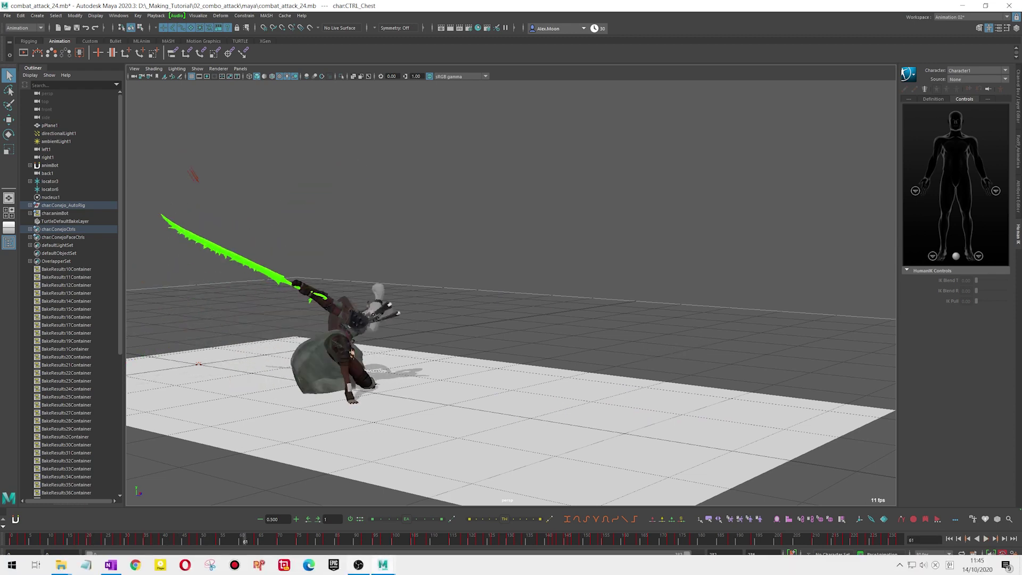
mouse_move(382, 566)
click(525, 515)
alt+drag(563, 361, 564, 358)
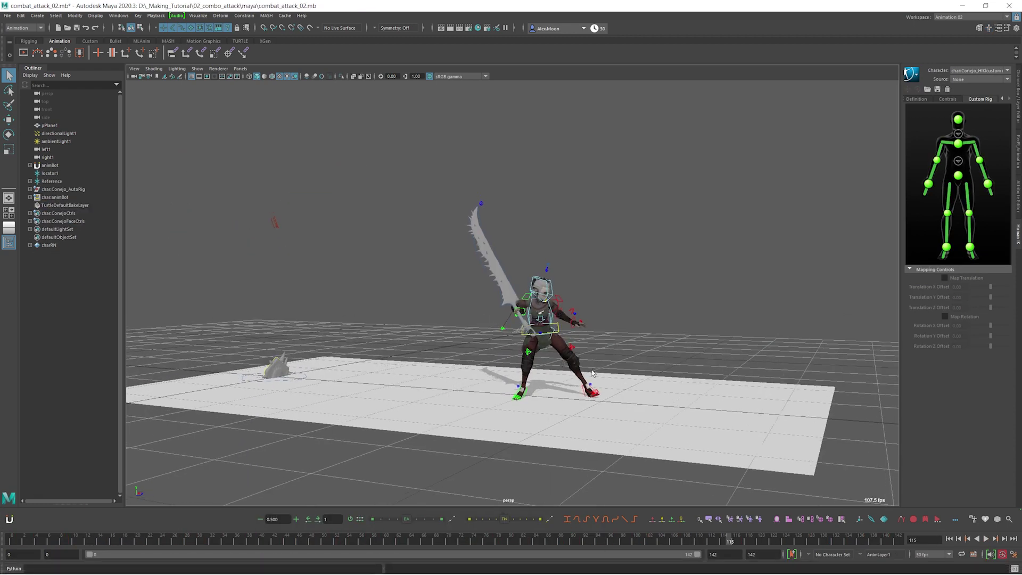
alt+right_drag(565, 357, 602, 358)
alt+middle_drag(602, 358, 575, 365)
click(1013, 121)
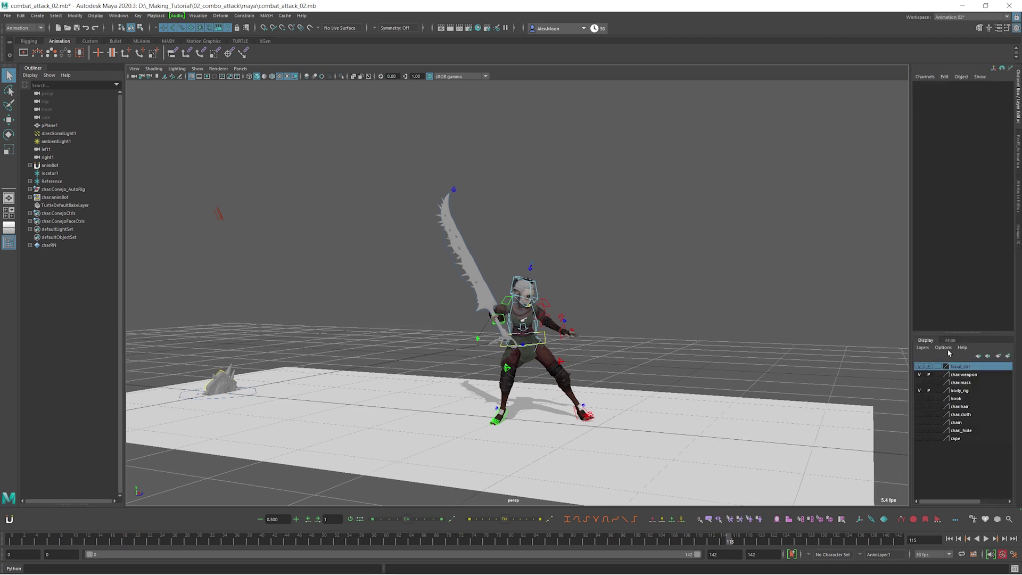
click(950, 341)
Play the sword character's animation in combat_attack_02 and examine its motion from several angles.
alt+middle_drag(703, 378, 648, 366)
key(alt+v)
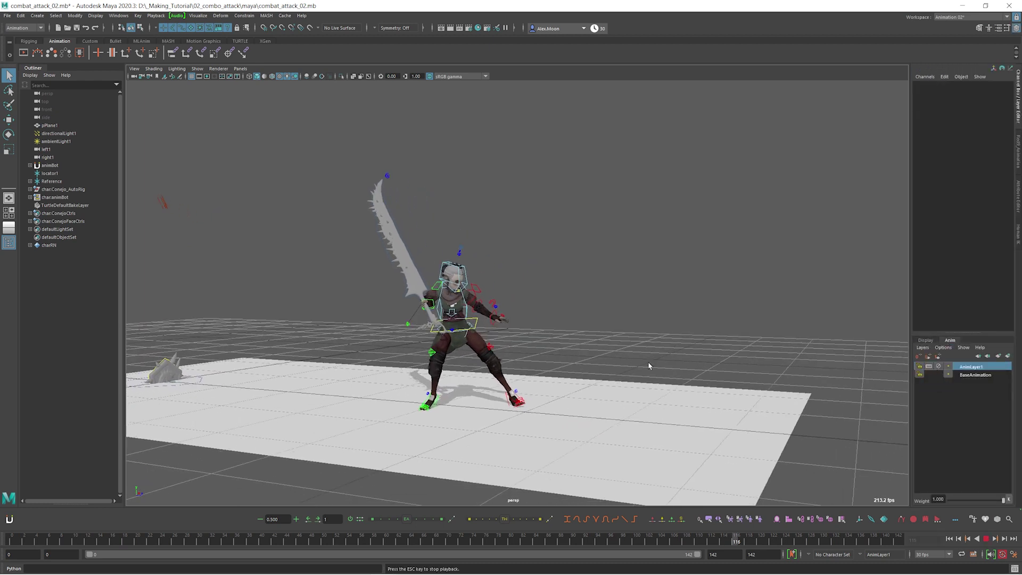
alt+middle_drag(365, 400, 532, 358)
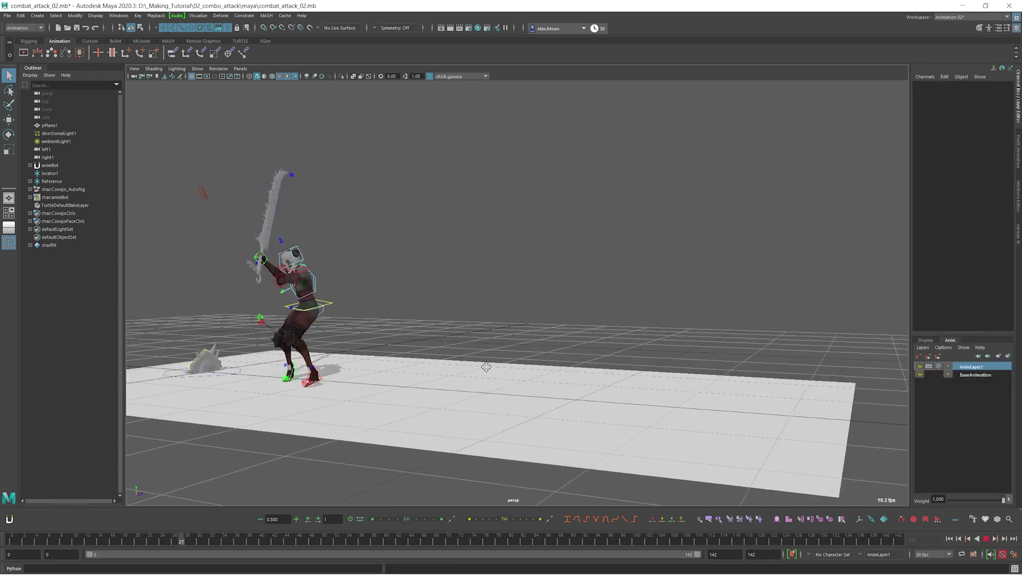
alt+drag(526, 380, 631, 380)
alt+middle_drag(630, 380, 685, 384)
alt+right_drag(702, 372, 685, 383)
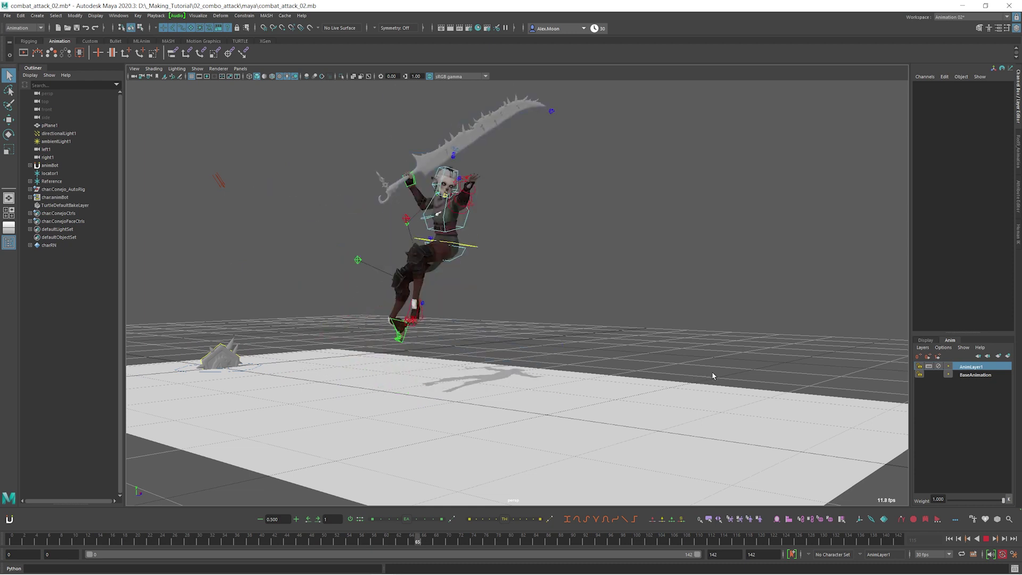
key(Escape)
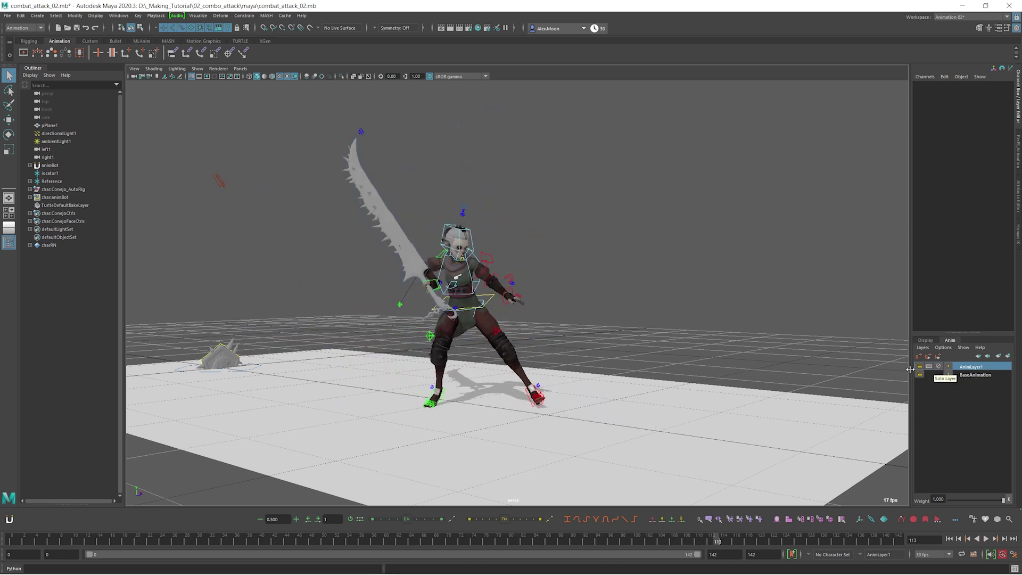
alt+right_drag(766, 337, 764, 352)
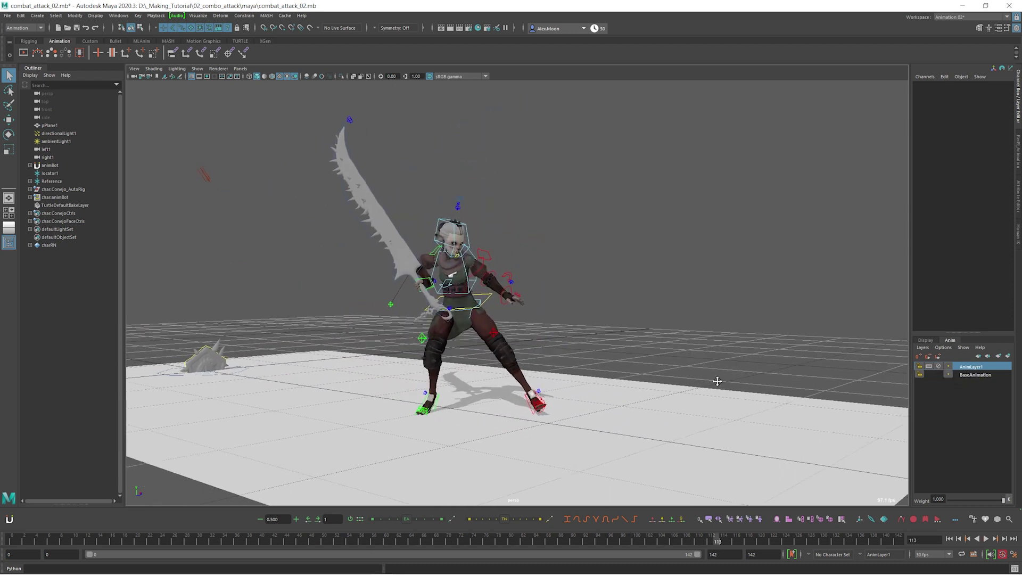
alt+middle_drag(717, 381, 744, 374)
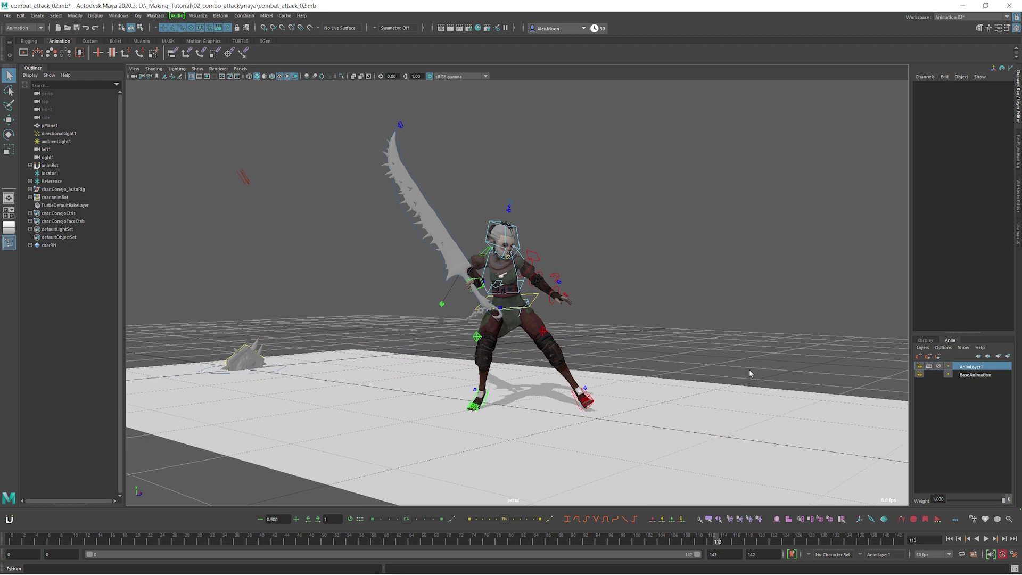